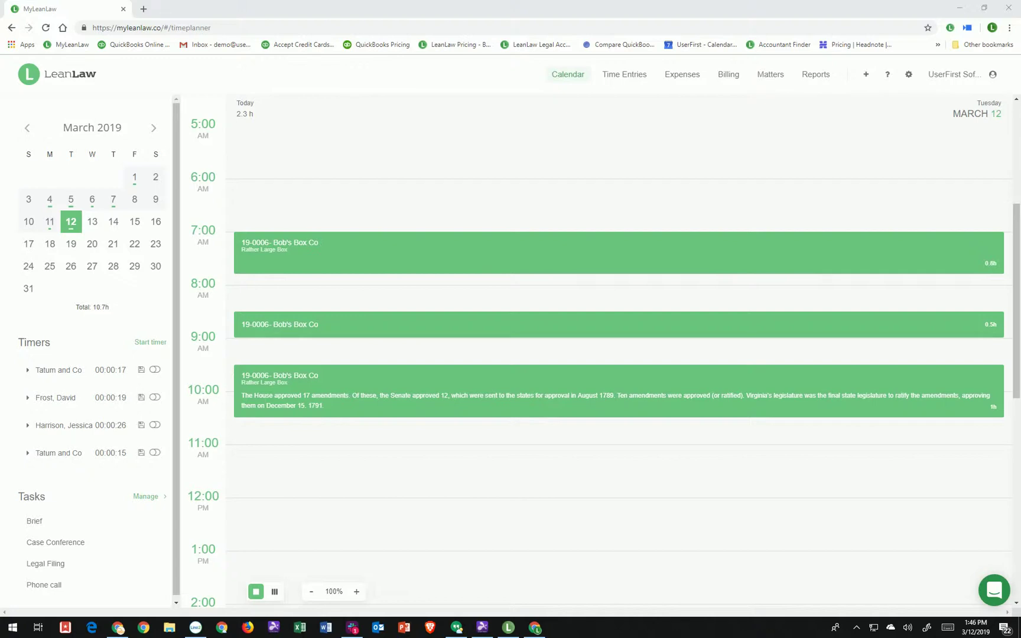
- Open the 9:30 AM Bob's Box Co time entry from the March 12 calendar and examine its date field
scroll(639, 458, "down", 1)
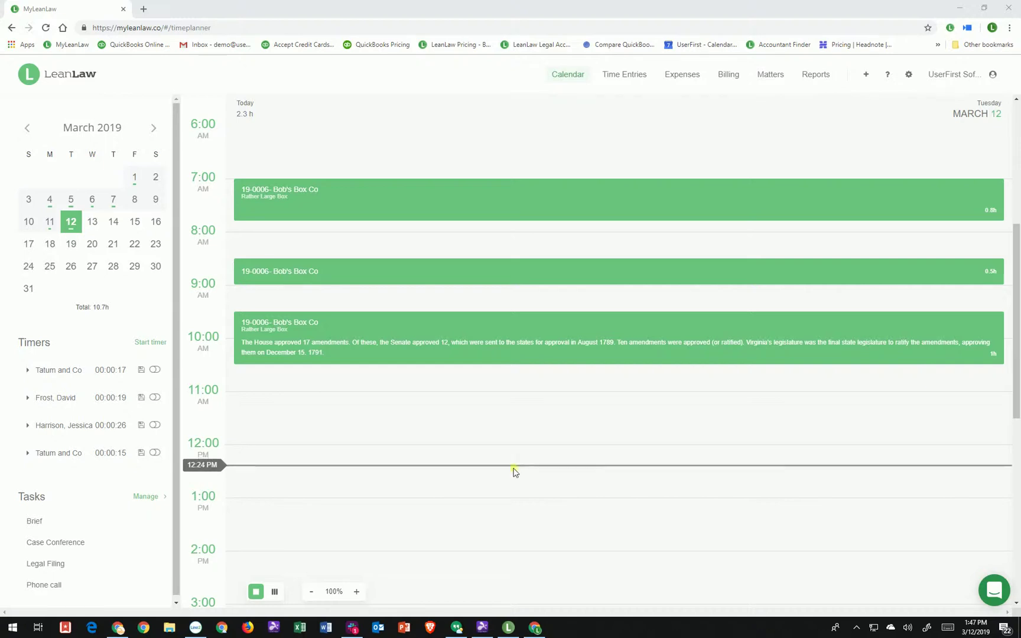
scroll(455, 455, "down", 1)
scroll(455, 452, "up", 1)
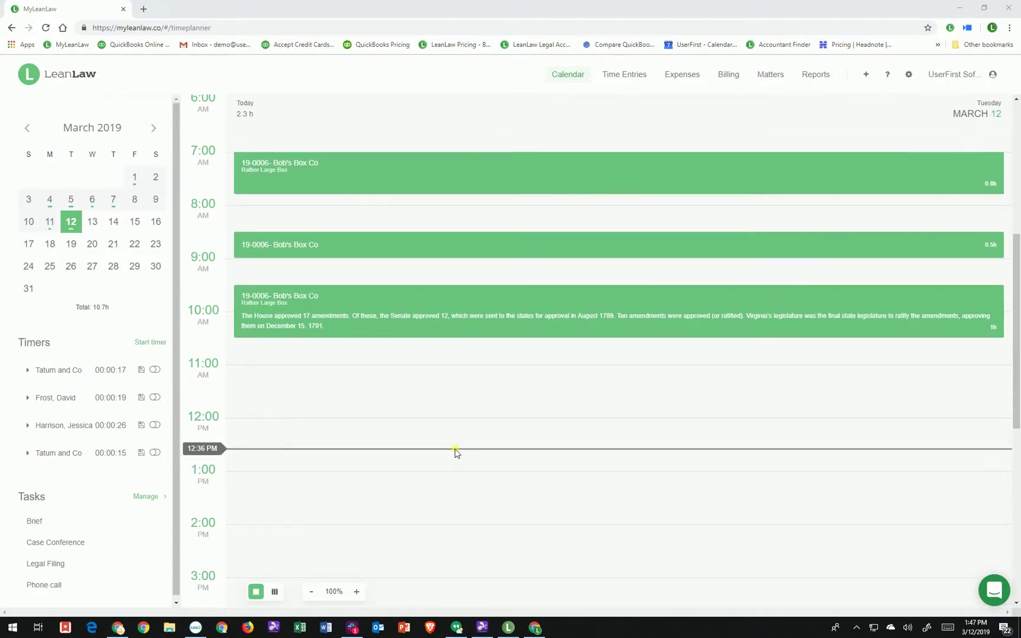
left_click(440, 355)
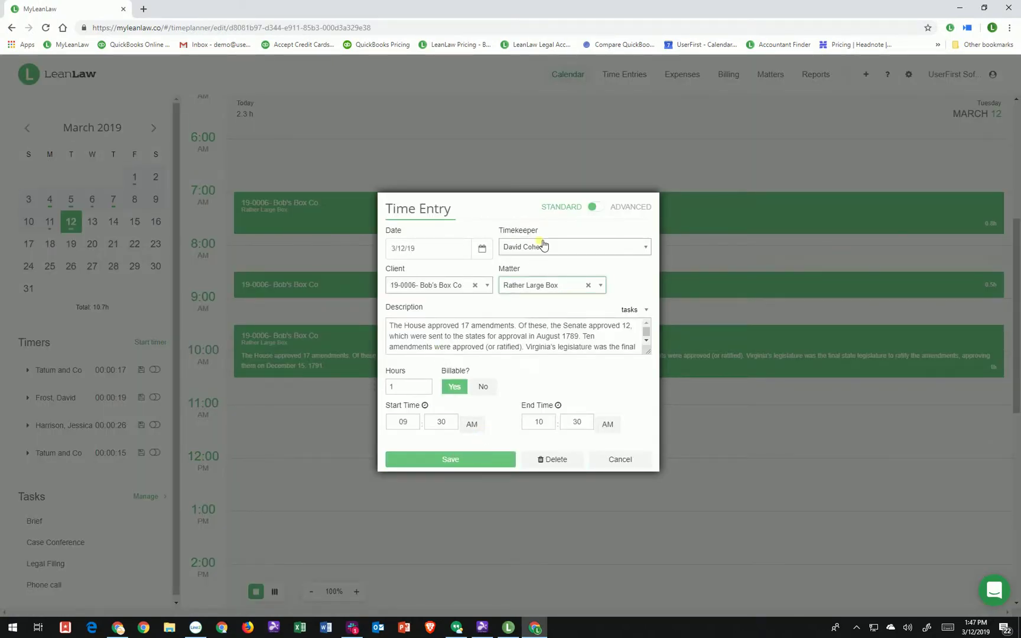
left_click(417, 253)
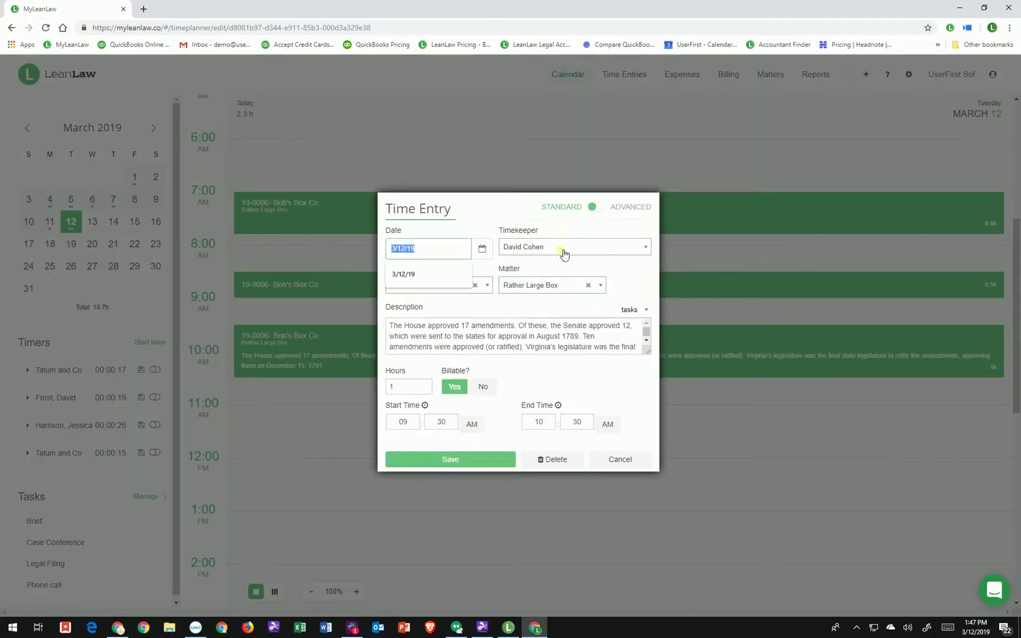
left_click(646, 292)
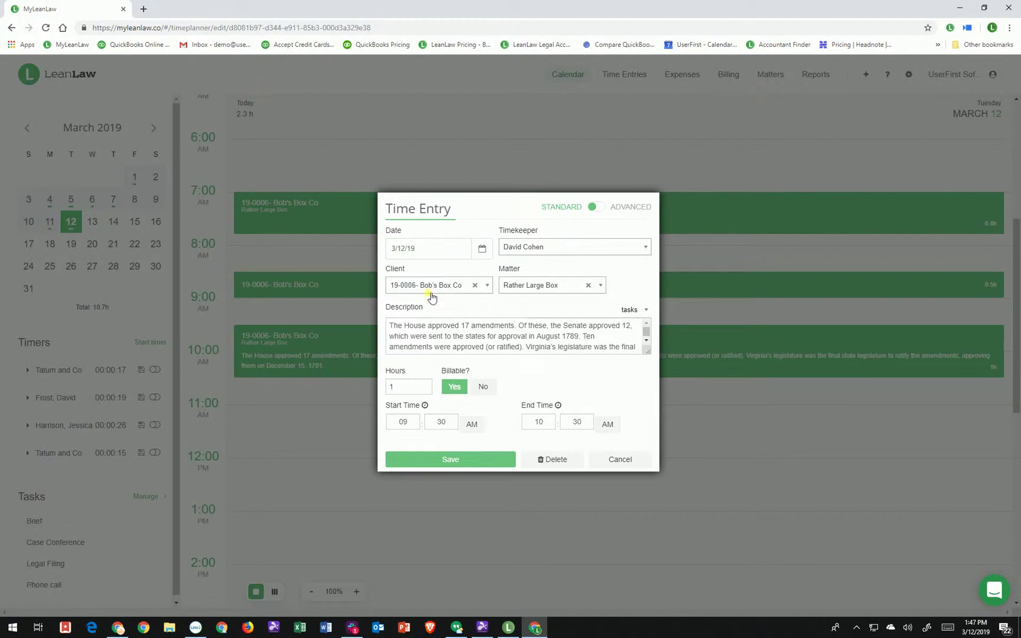
- Search the time entry's client list for "si", clear the search and close the list without picking a client
left_click(407, 289)
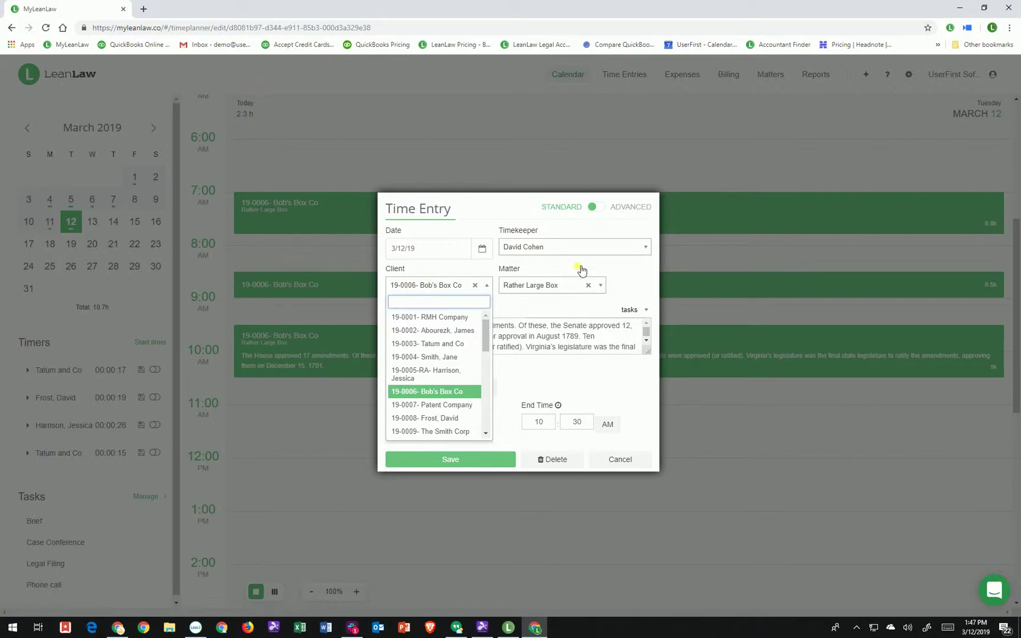
type("s")
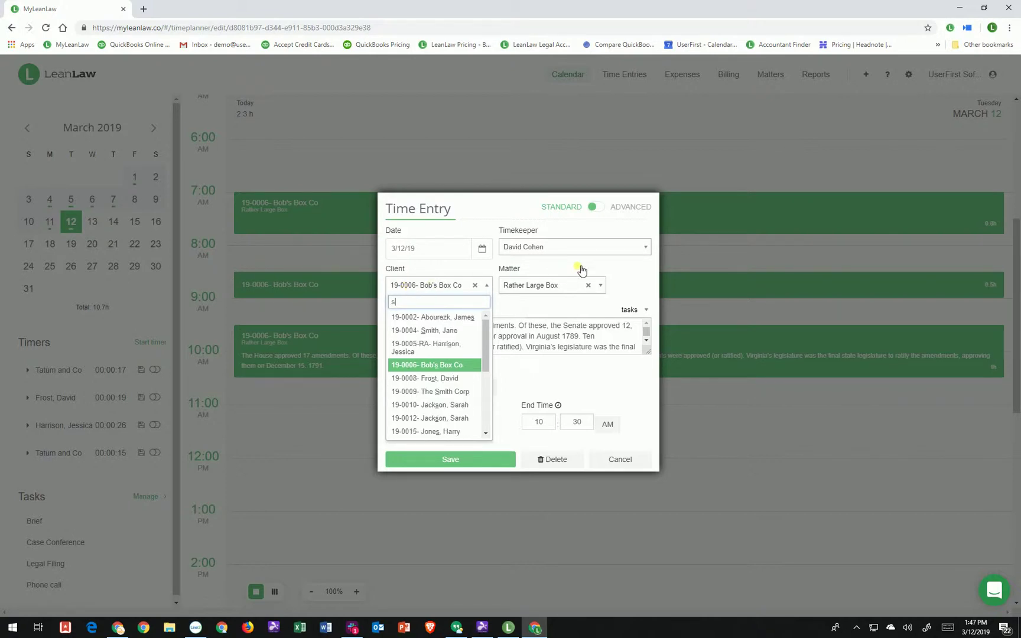
type("s")
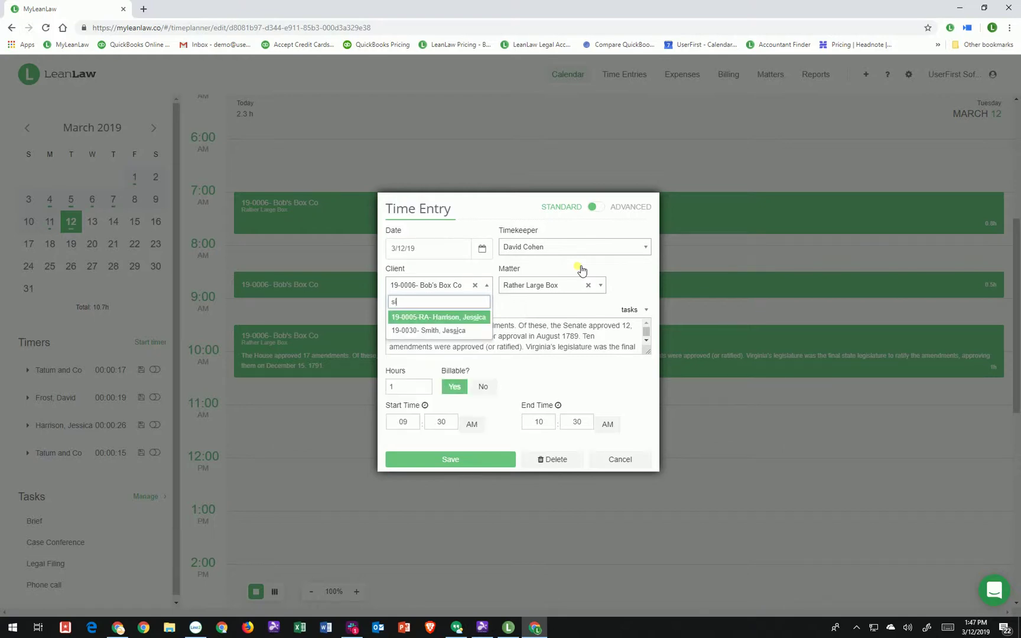
double_click(459, 302)
key("BackSpace")
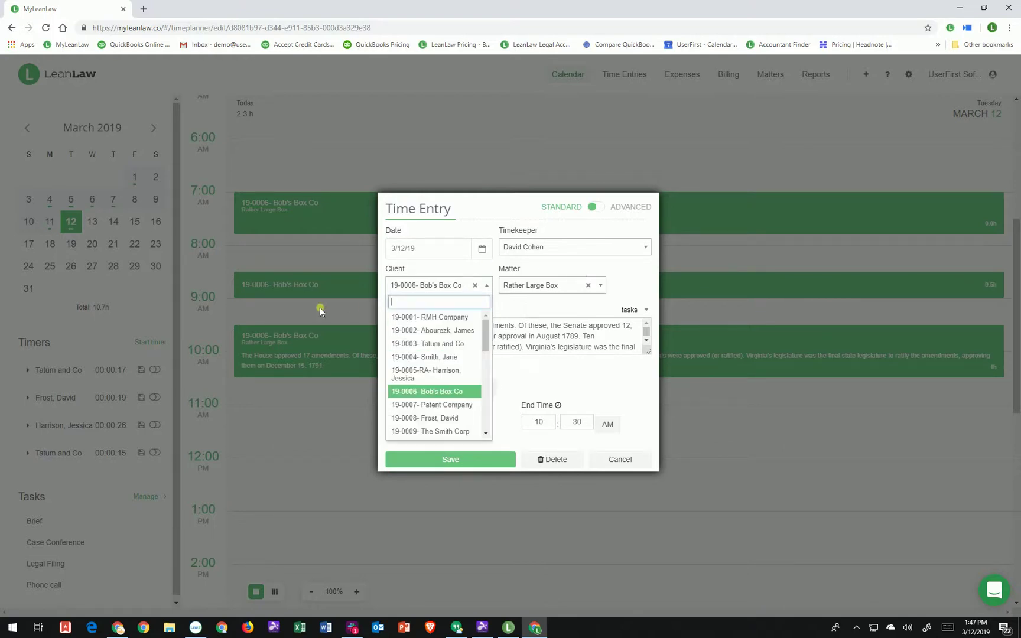
left_click(628, 272)
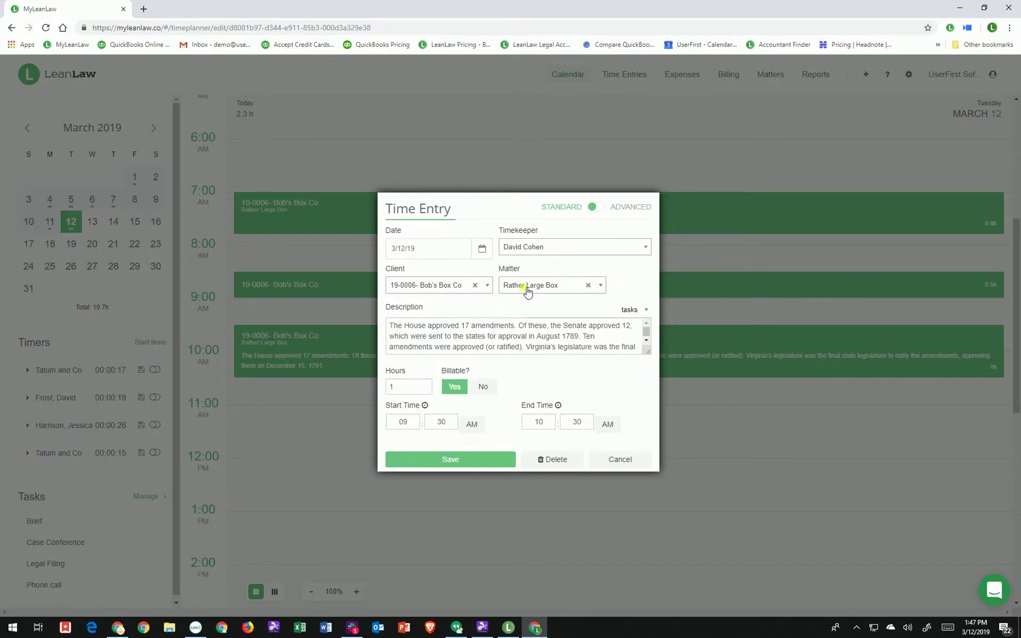
- Review the entry's description, task options, hours and billable setting, and close it without saving
left_click_drag(426, 336, 645, 327)
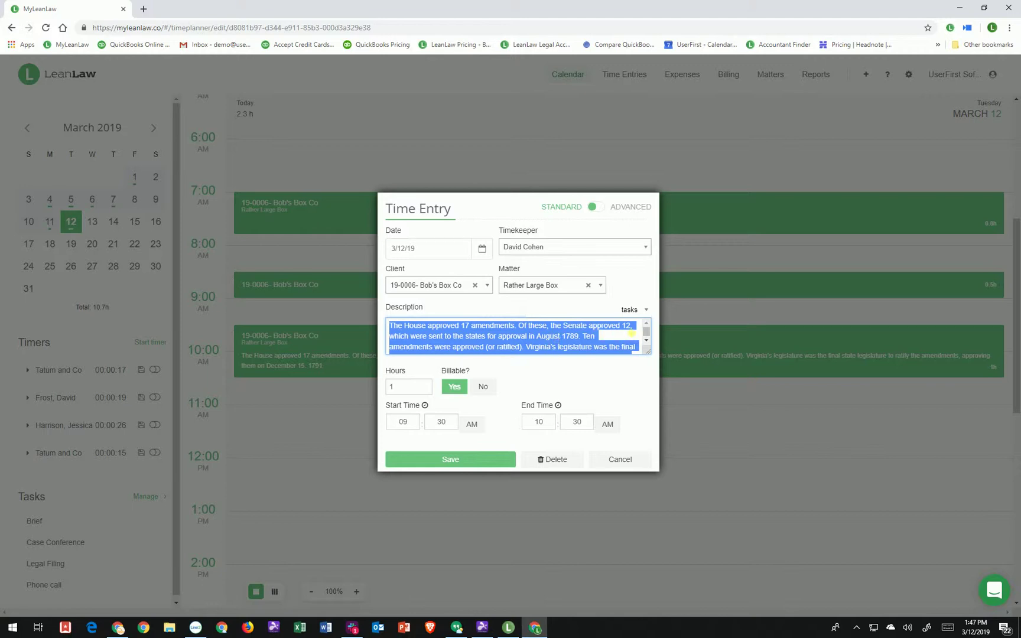
left_click(647, 311)
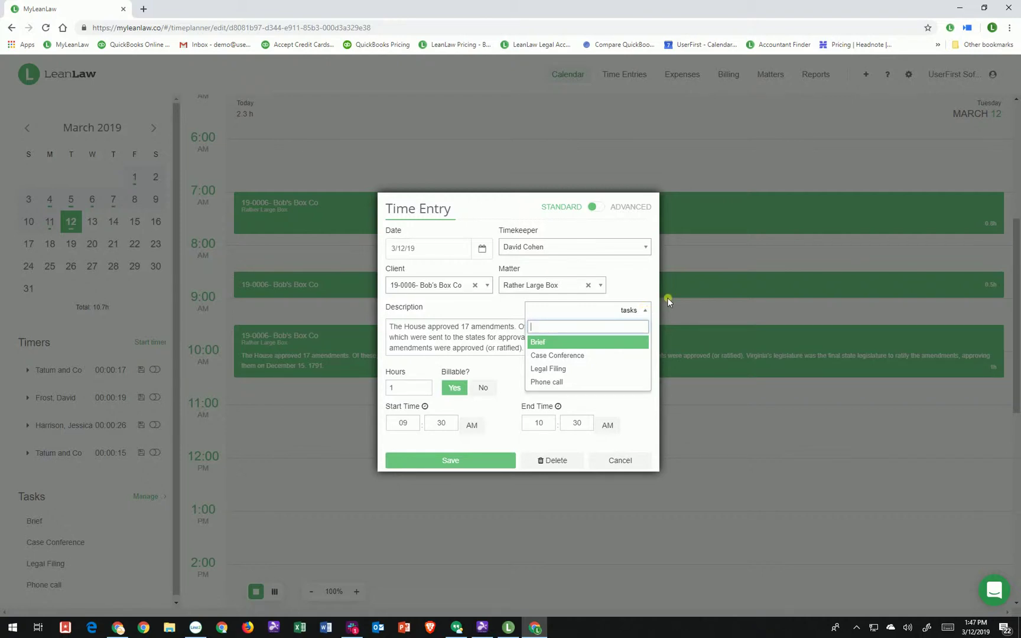
left_click(645, 284)
left_click_drag(418, 393, 380, 391)
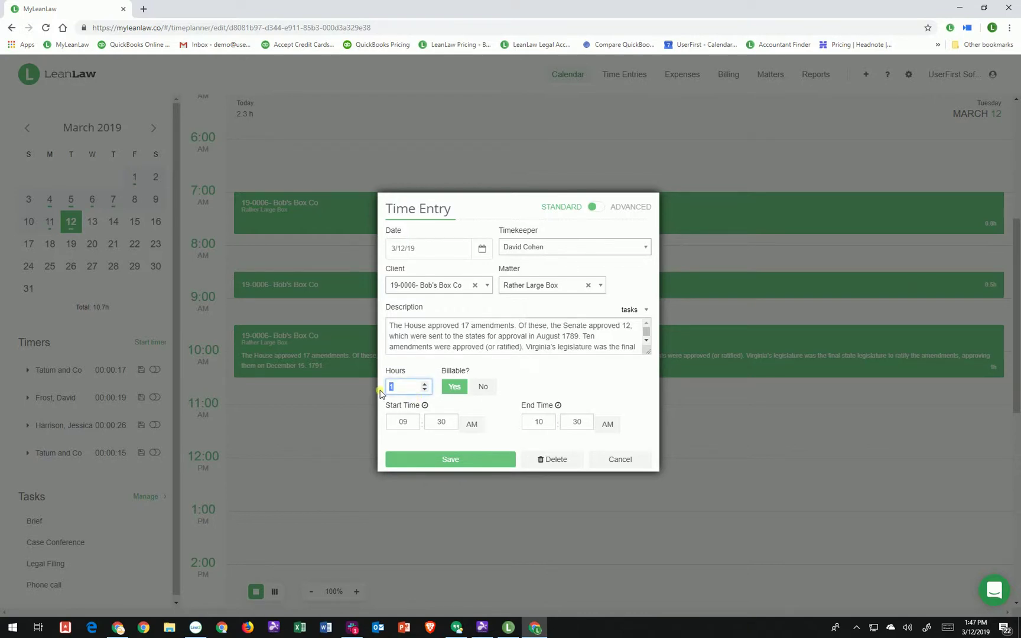
left_click_drag(440, 371, 534, 370)
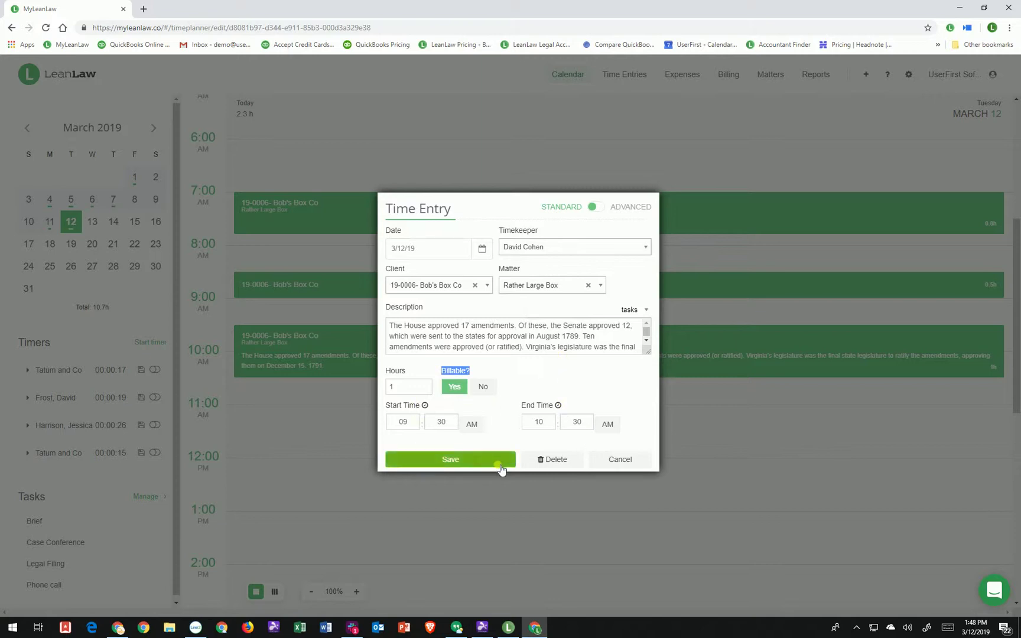
left_click(639, 457)
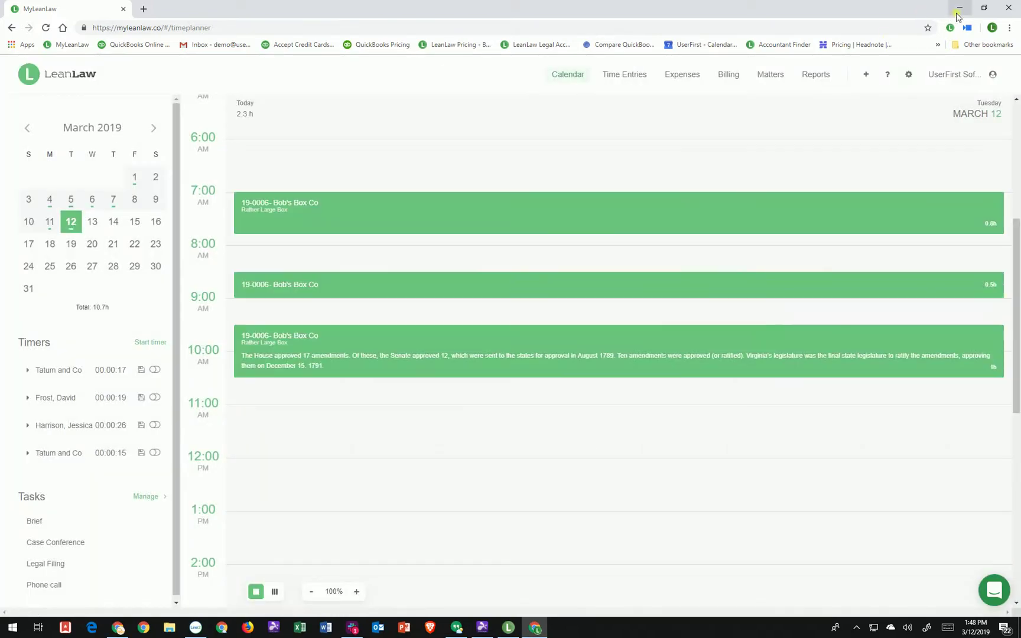
- Switch from the browser to the LeanLaw desktop app and reposition its window on the empty desktop
key("super+d")
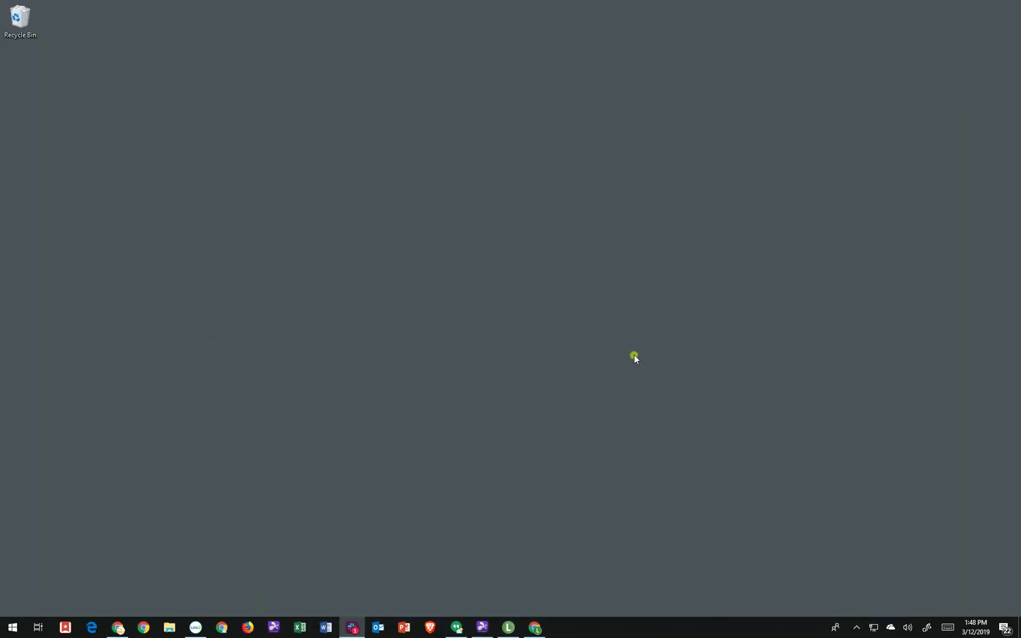
left_click(508, 627)
left_click_drag(501, 114, 518, 73)
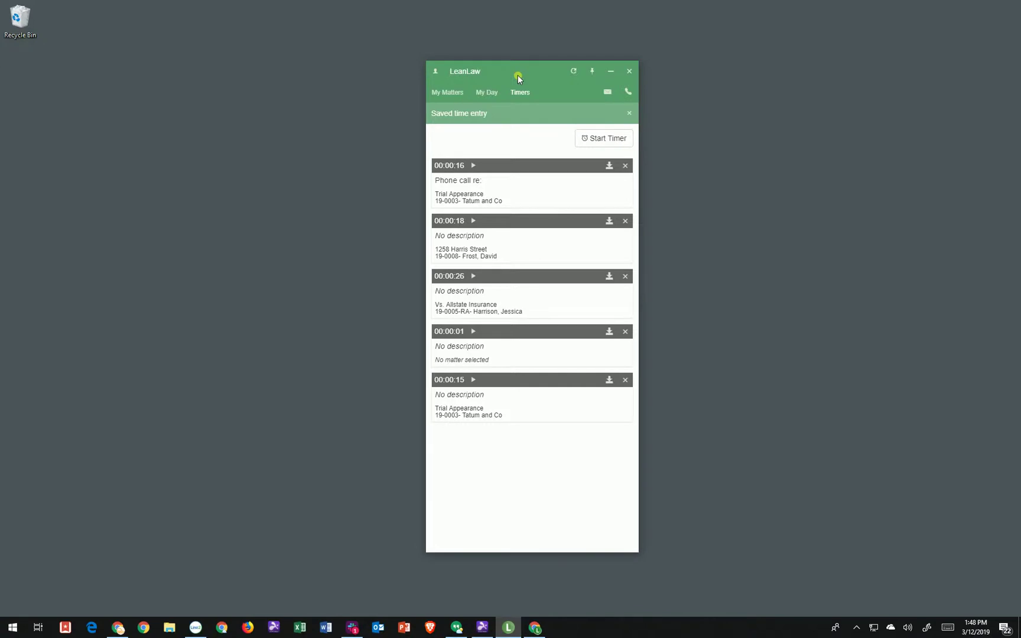
- Look through the desktop app's matters, the day's time entries and the timers
left_click(445, 94)
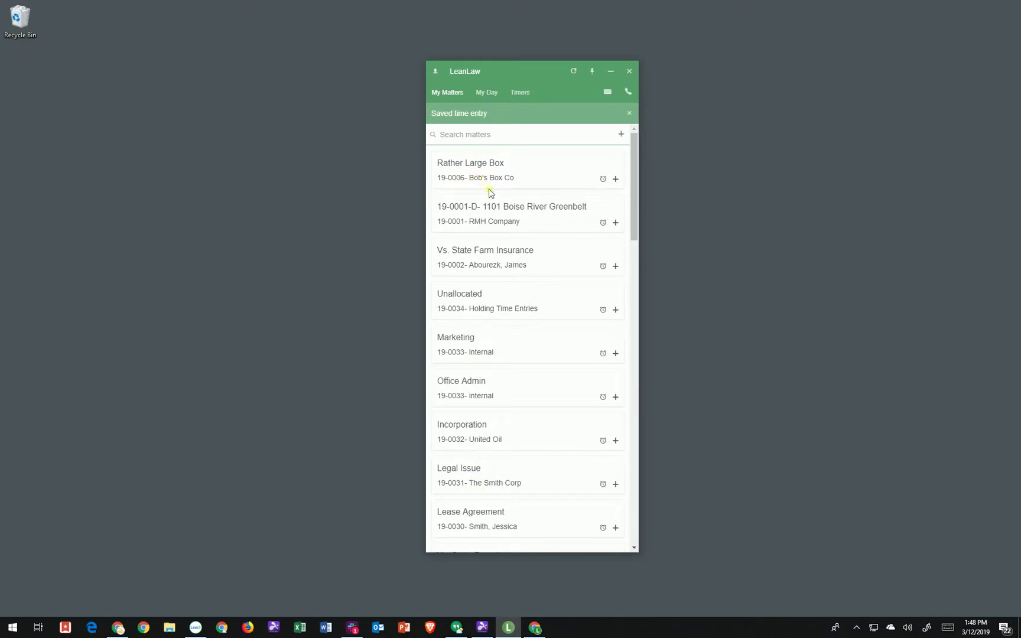
left_click(486, 93)
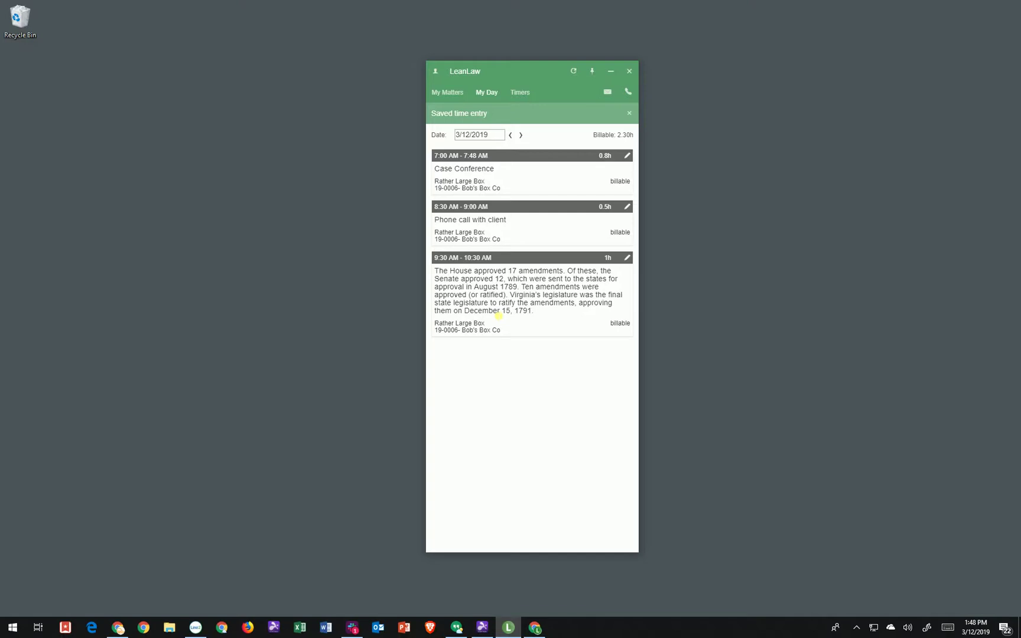
left_click(520, 92)
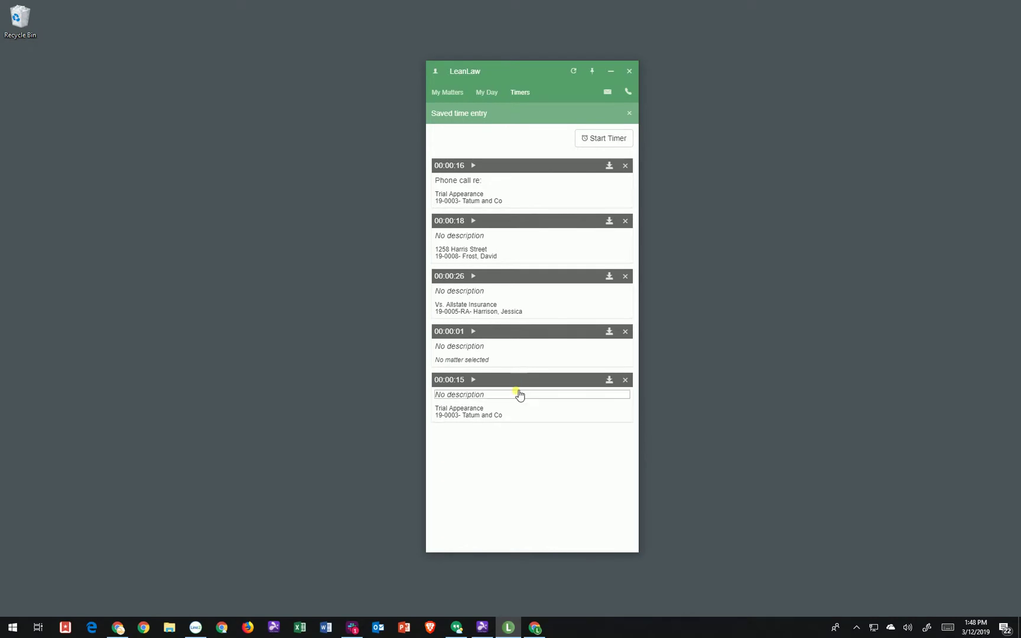
- Search the matters for "sm" and clear the search to show the full list again
left_click(450, 95)
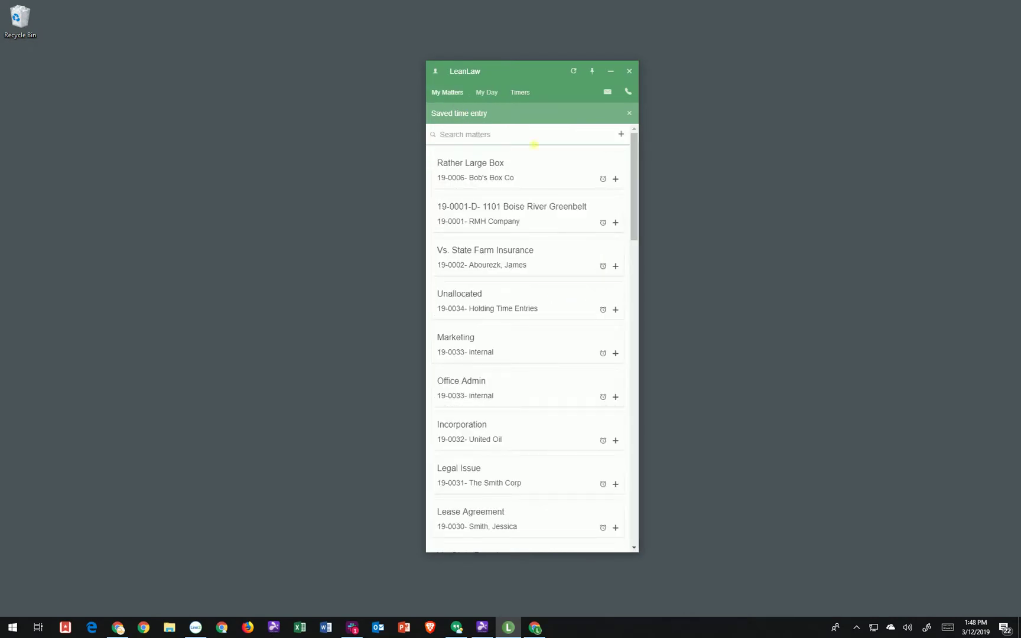
left_click(534, 141)
type("sm")
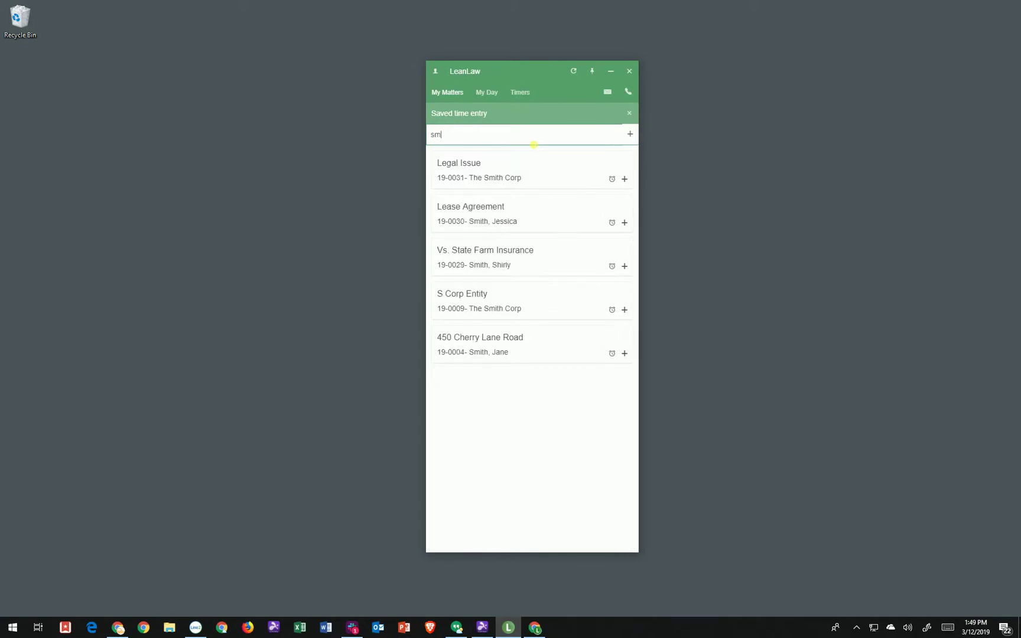
key("BackSpace")
key("BackSpace")
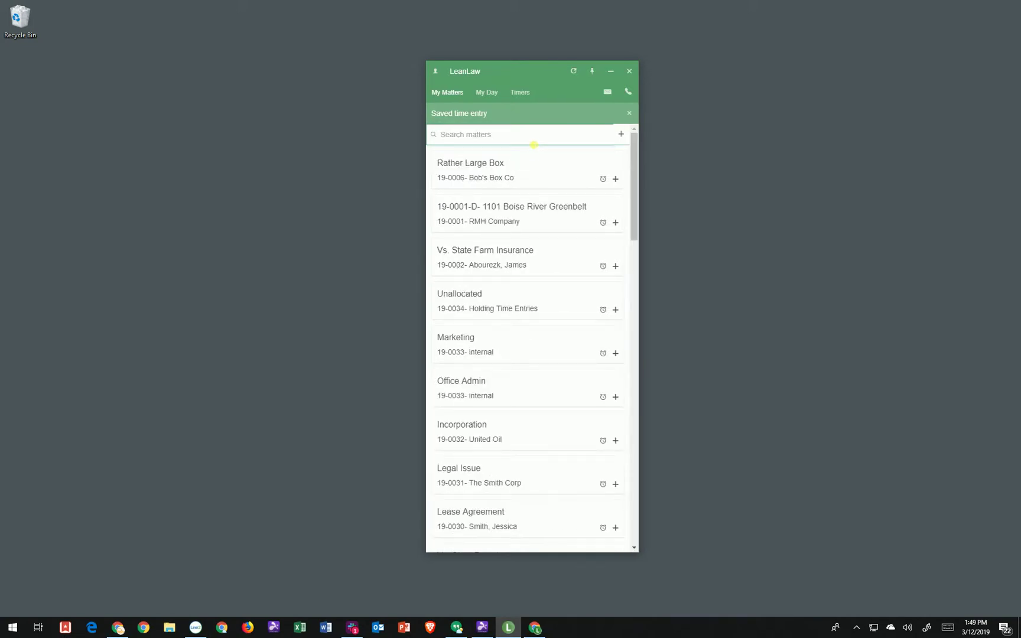
- Start a new time entry for the Rather Large Box matter and fill its description with the Phone call task
left_click(617, 179)
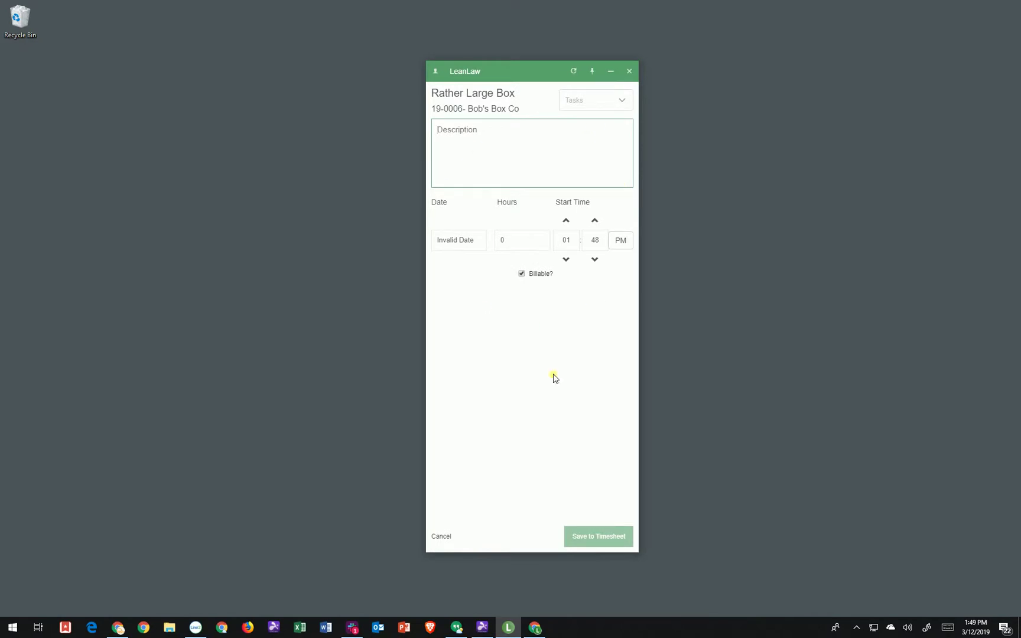
left_click(595, 102)
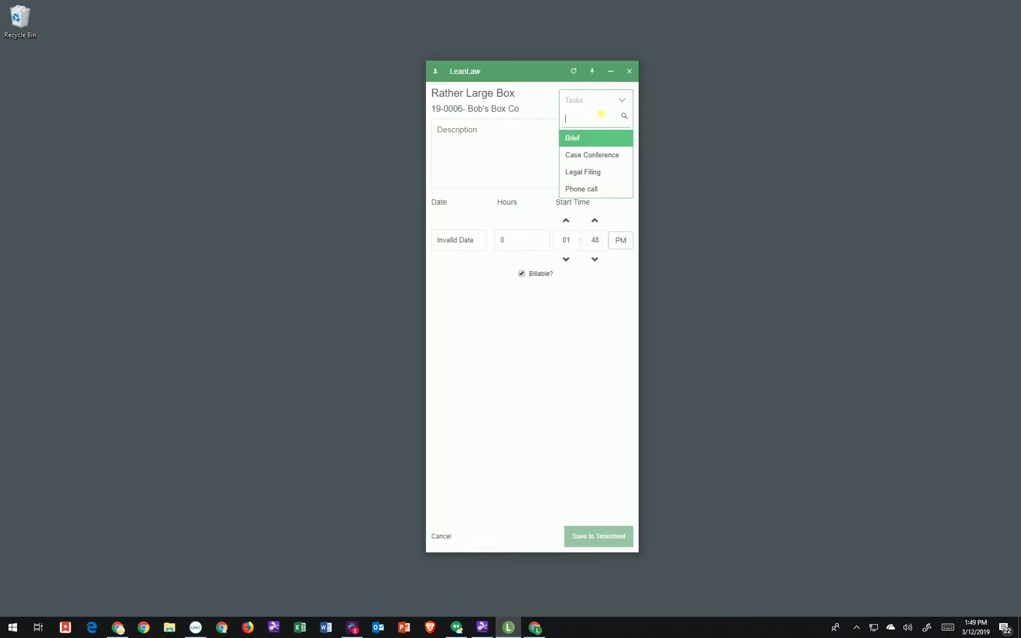
left_click(604, 189)
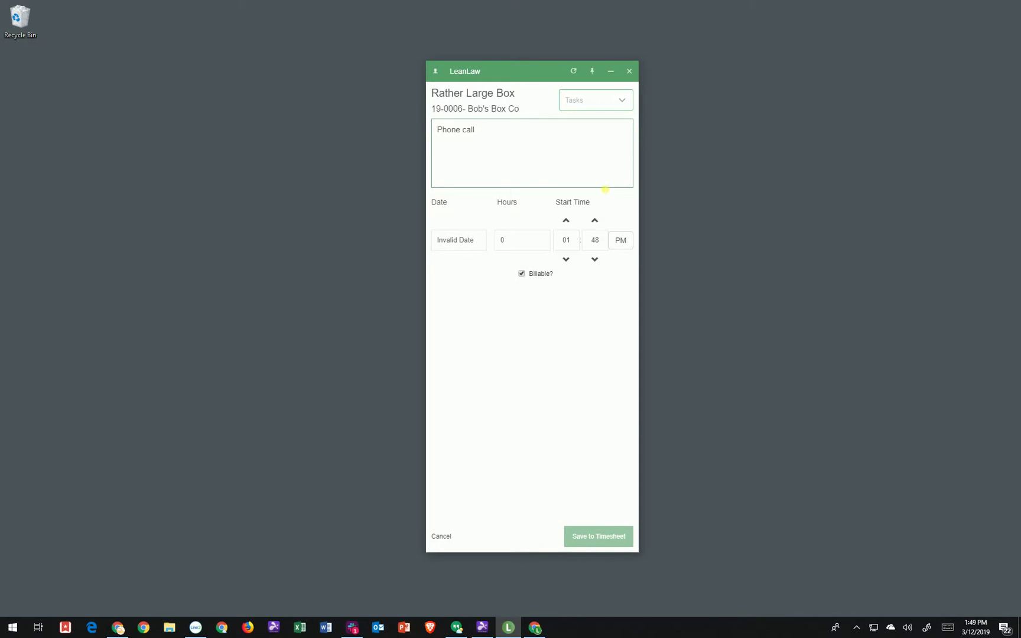
- Set the entry's date to 3/12/2019 and its hours to .4, and save it to the timesheet
left_click(474, 241)
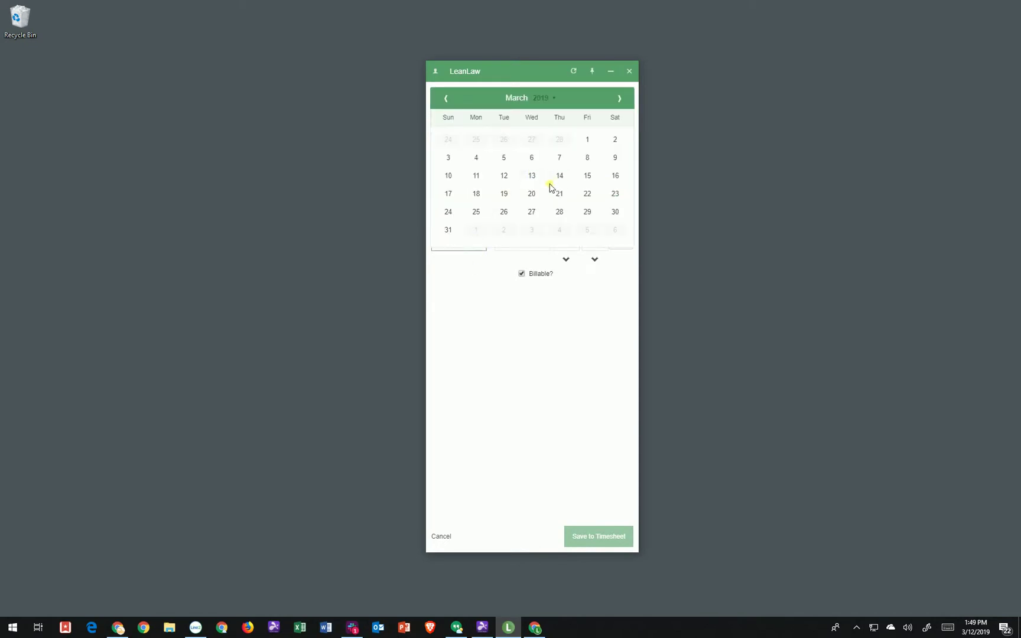
left_click(504, 177)
left_click(523, 243)
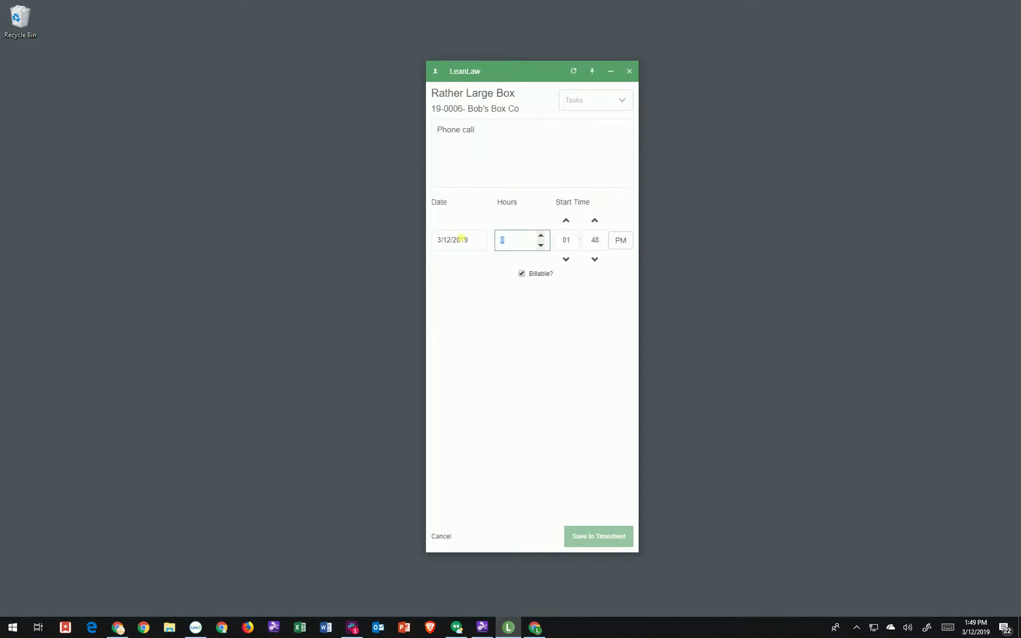
type(".4")
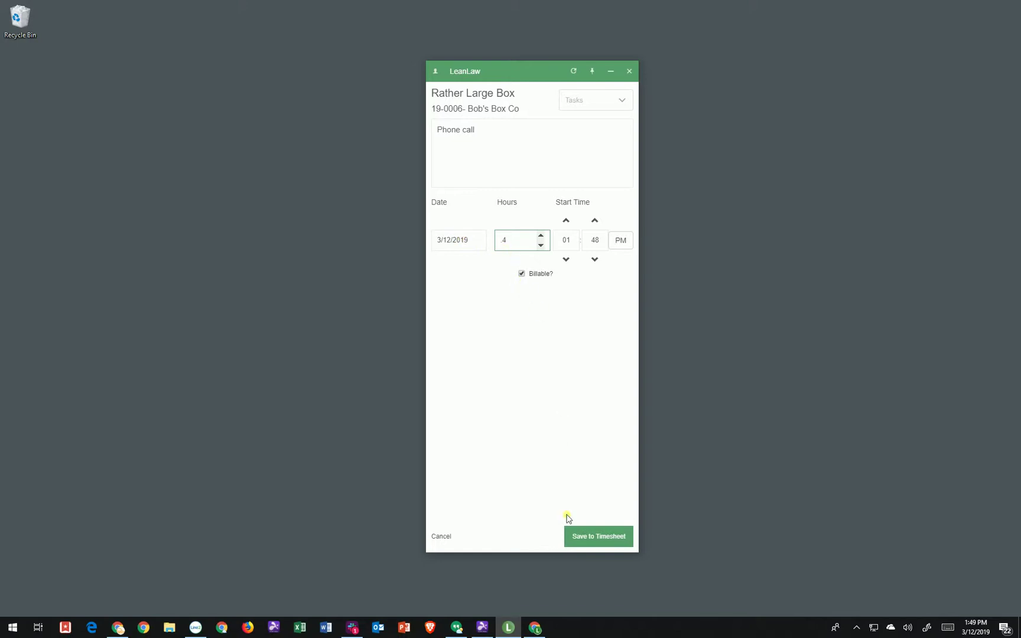
left_click(613, 536)
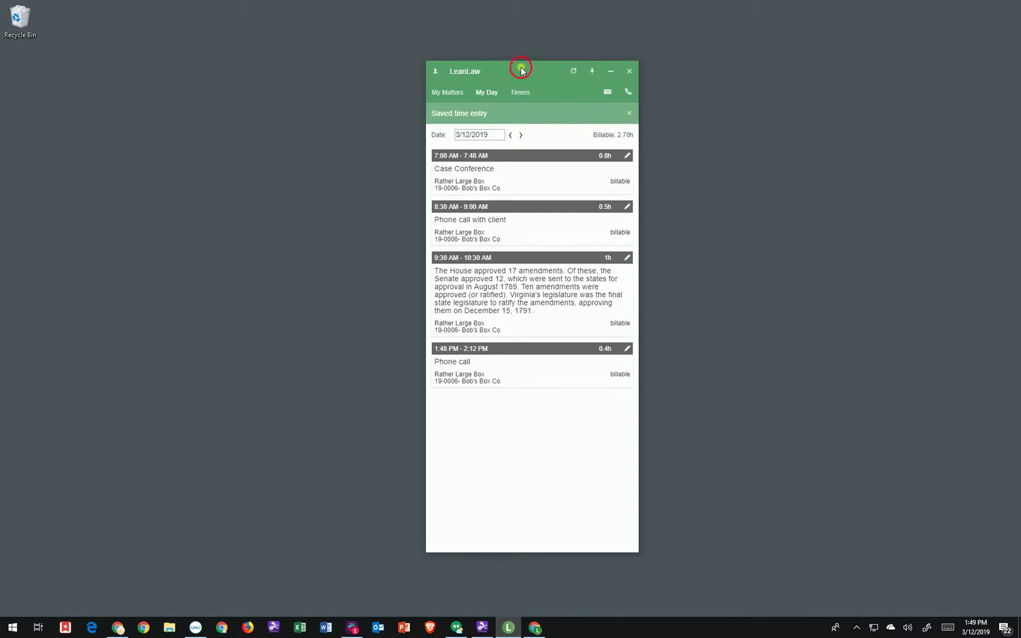
- Move the LeanLaw window aside and return to the list of matters
left_click_drag(521, 70, 812, 34)
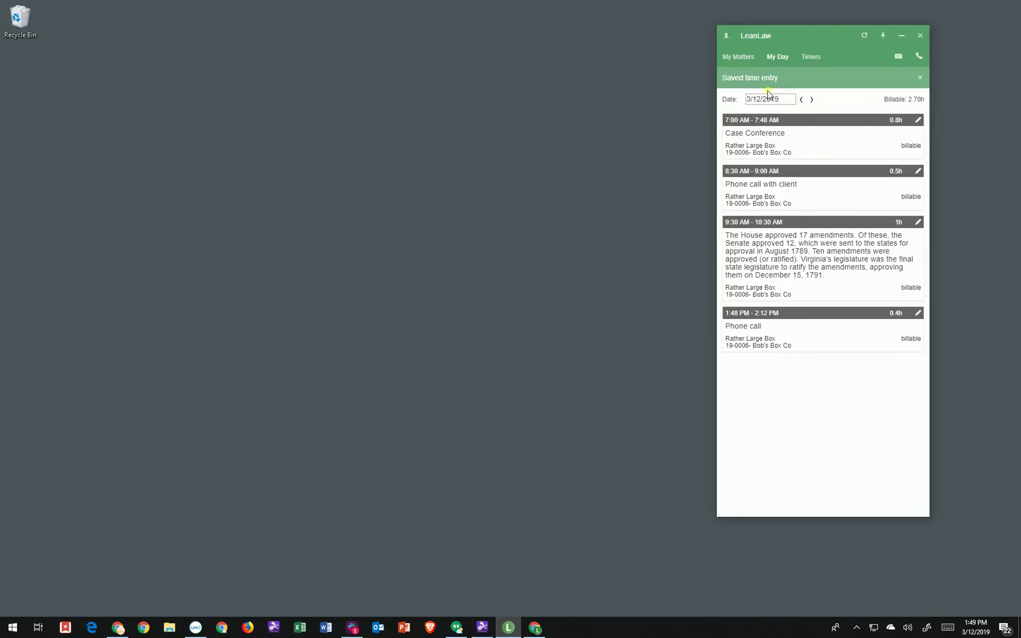
left_click(730, 56)
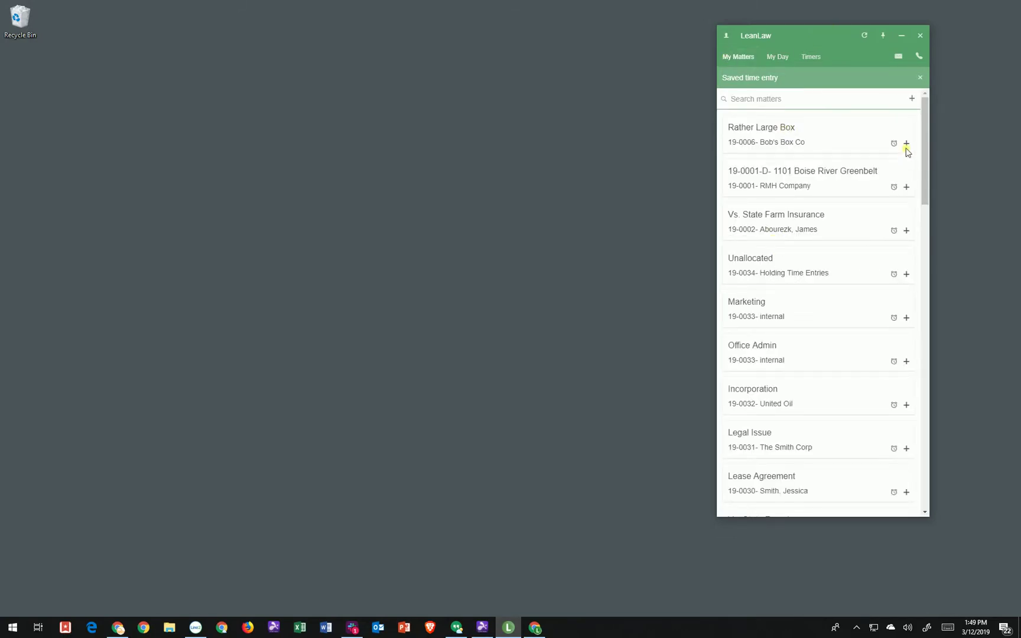
- Open the timesheet form for the Tatum and Co "Phone call re:" timer, review it and cancel without saving
left_click(825, 62)
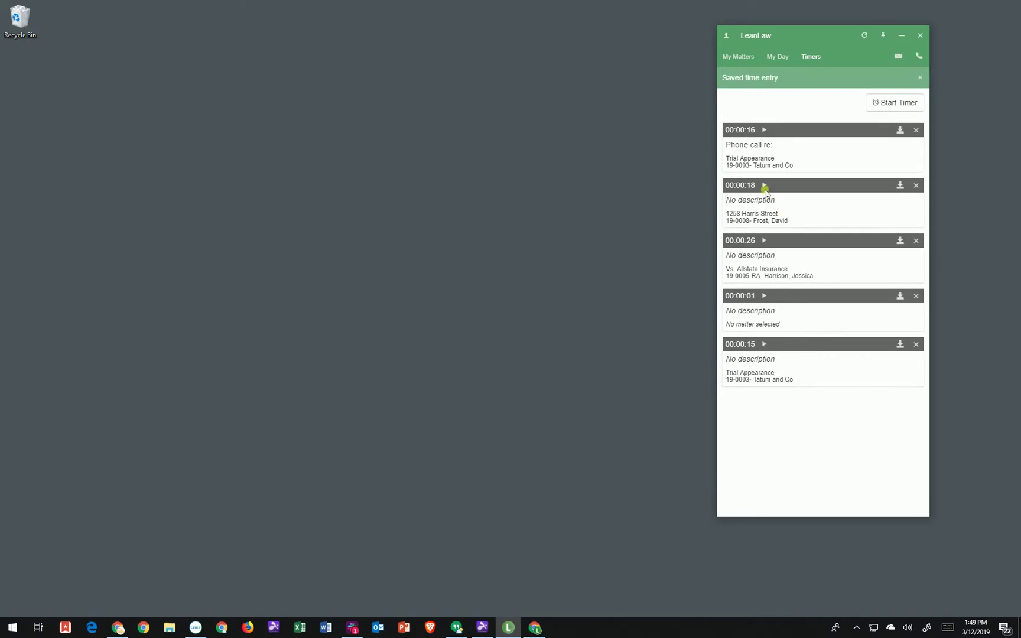
left_click(904, 132)
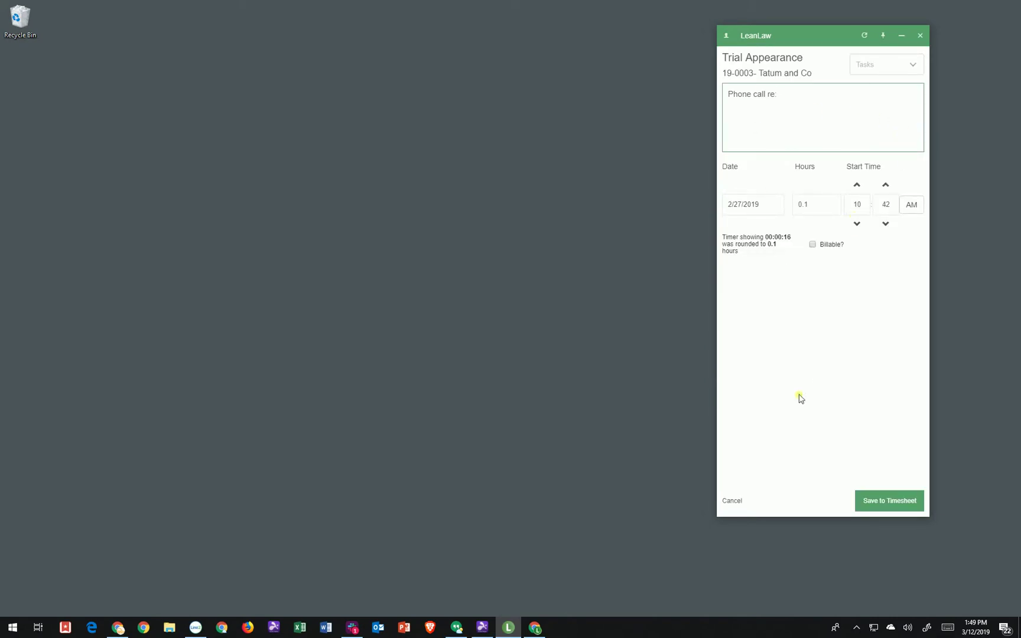
left_click(731, 503)
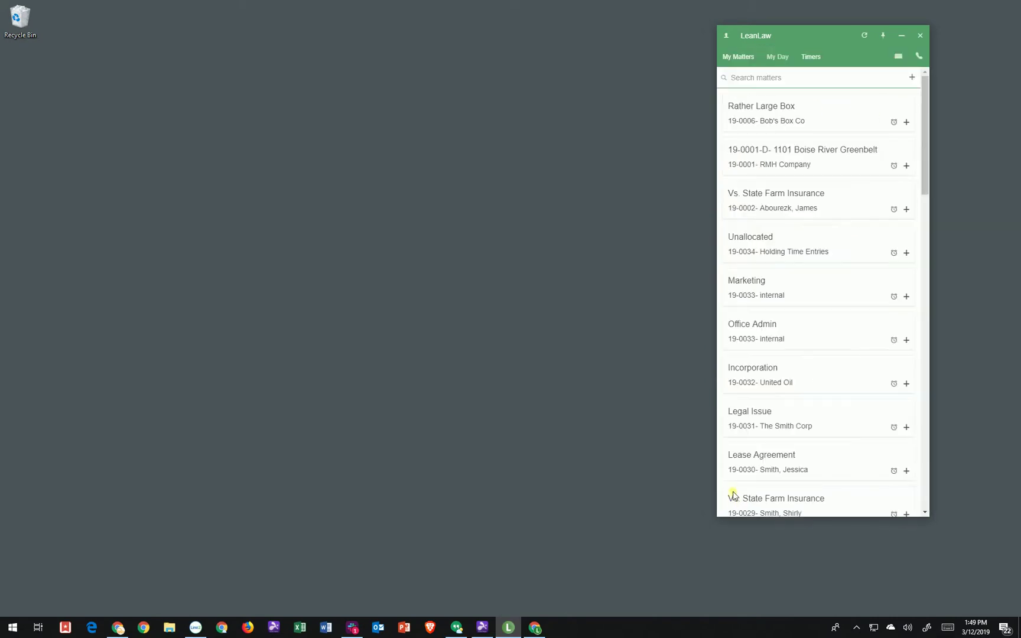
- Minimise the LeanLaw desktop app, switch to the web calendar in Chrome and review the entries for March 12
left_click(900, 36)
left_click(534, 628)
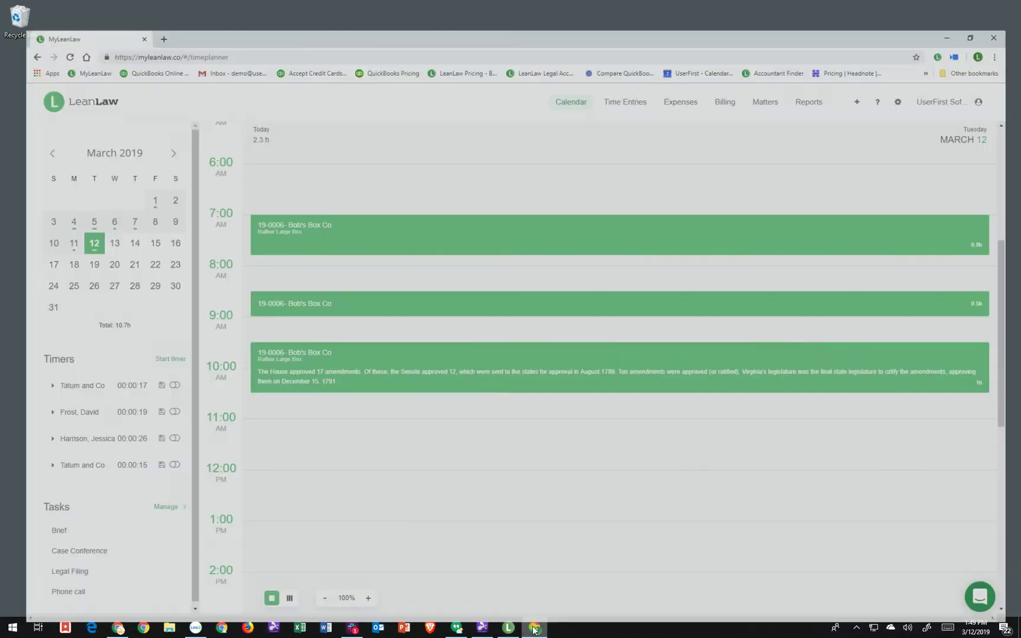
left_click(45, 28)
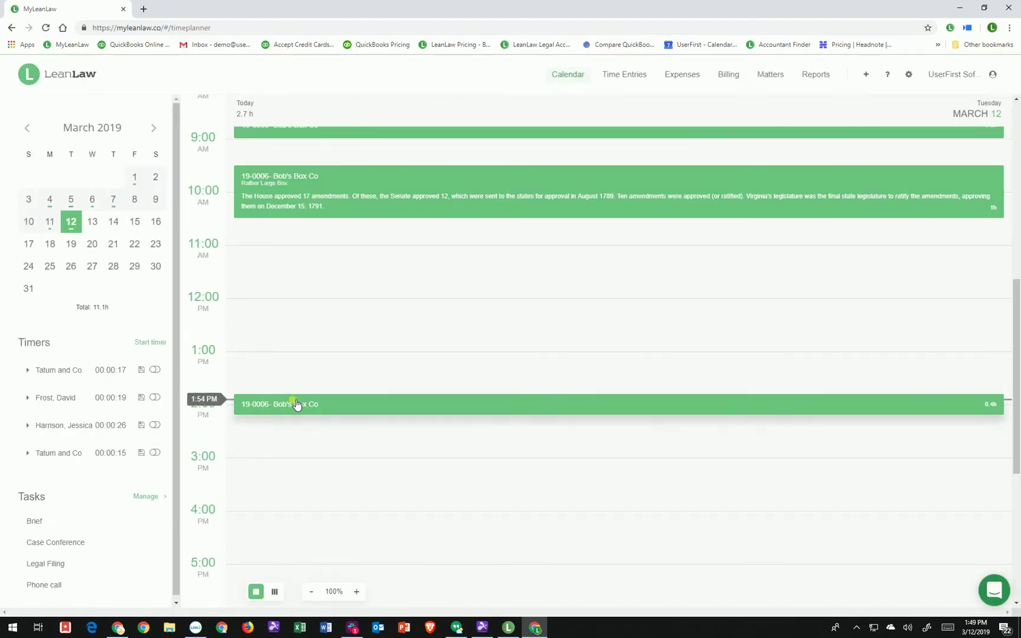
scroll(331, 373, "up", 3)
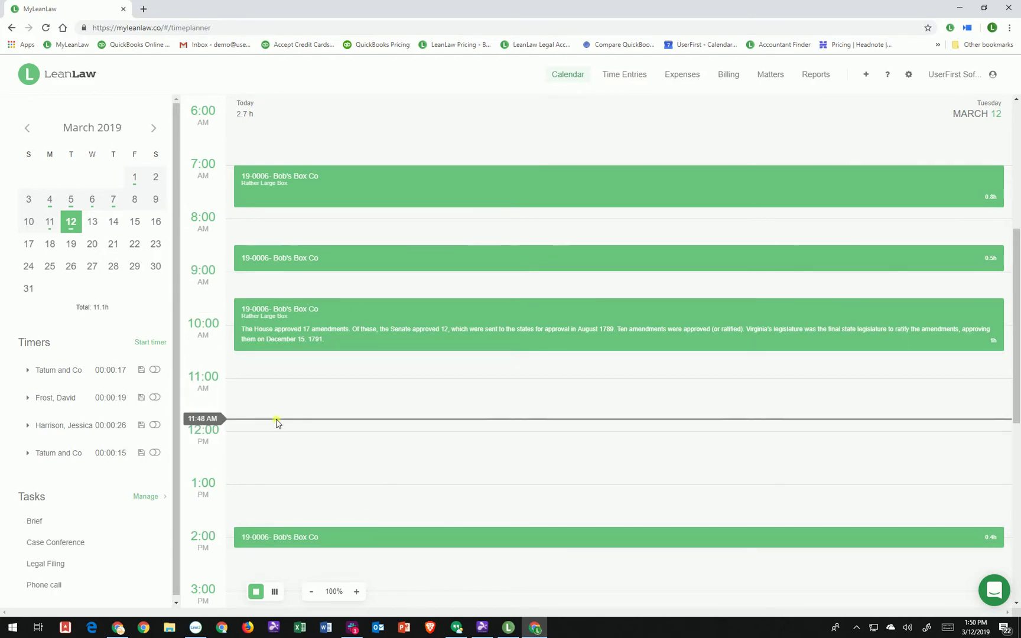
- Go to March 8 in the calendar, switch to the multi-day view and review the entries for March 4 to 8
left_click(134, 210)
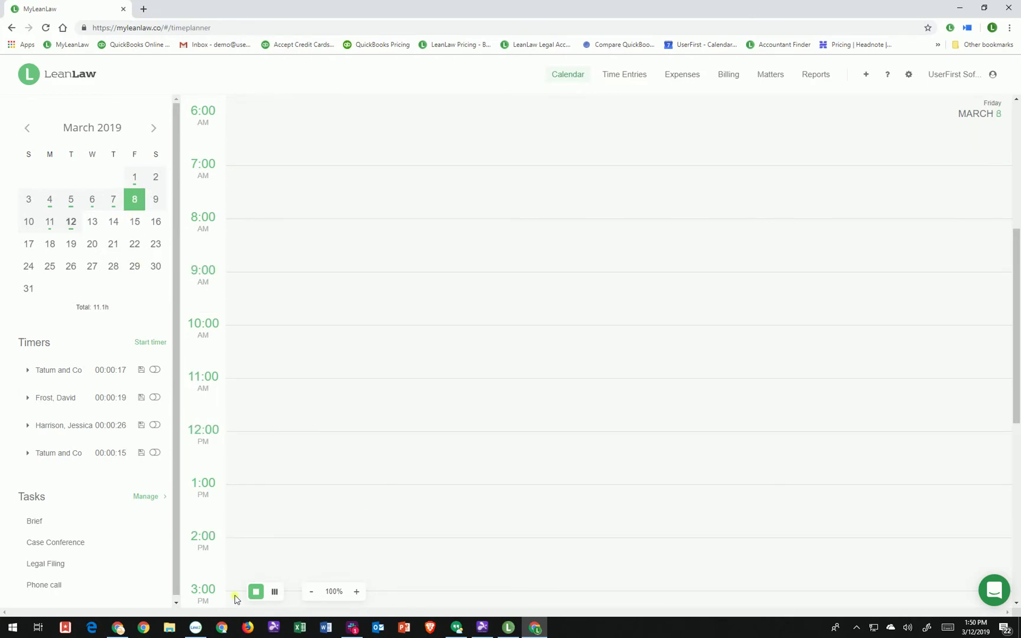
left_click(274, 591)
scroll(590, 515, "up", 2)
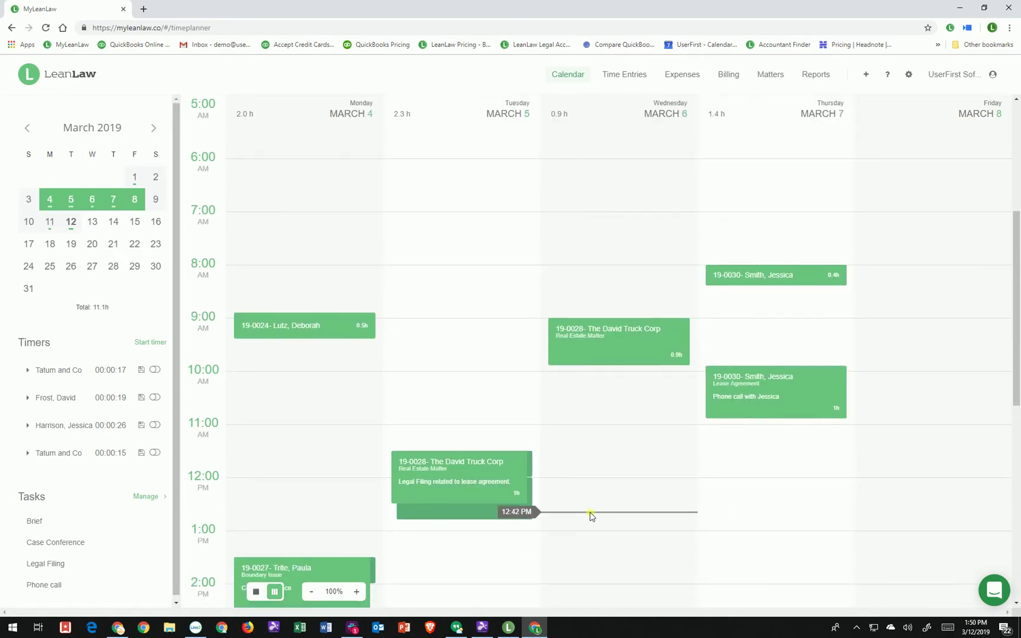
scroll(590, 515, "down", 3)
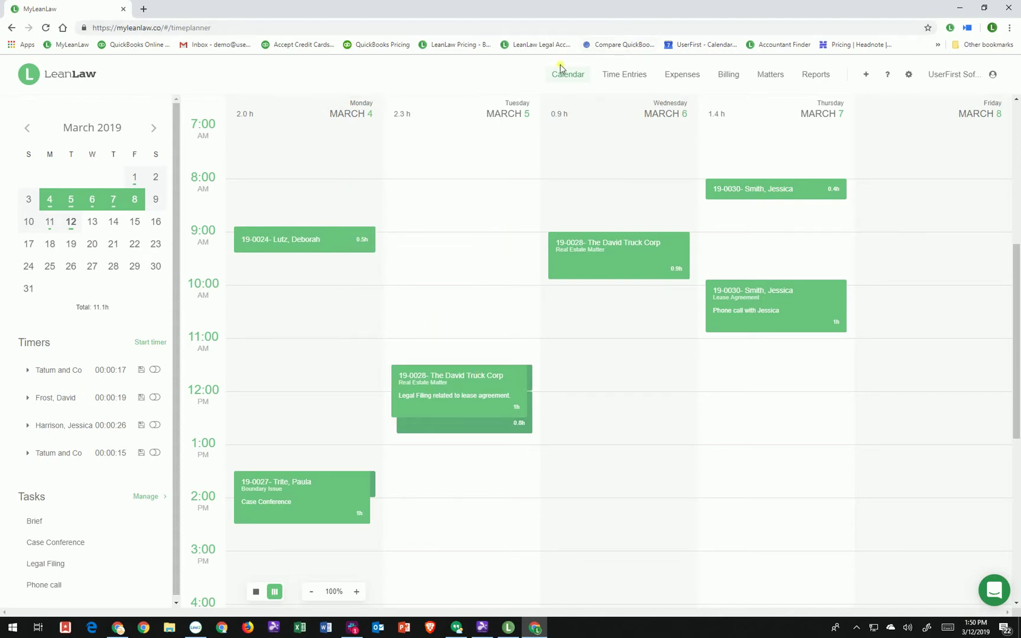
- On the Time Entries page, examine a new entry form's task, description and timekeeper fields and close it without creating an entry
left_click(638, 84)
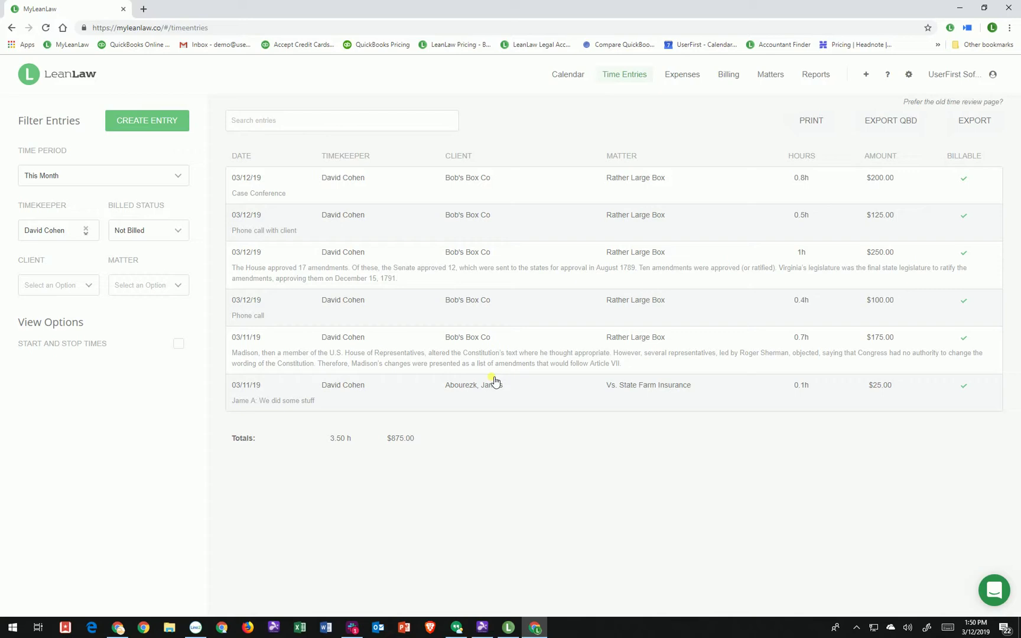
left_click(163, 129)
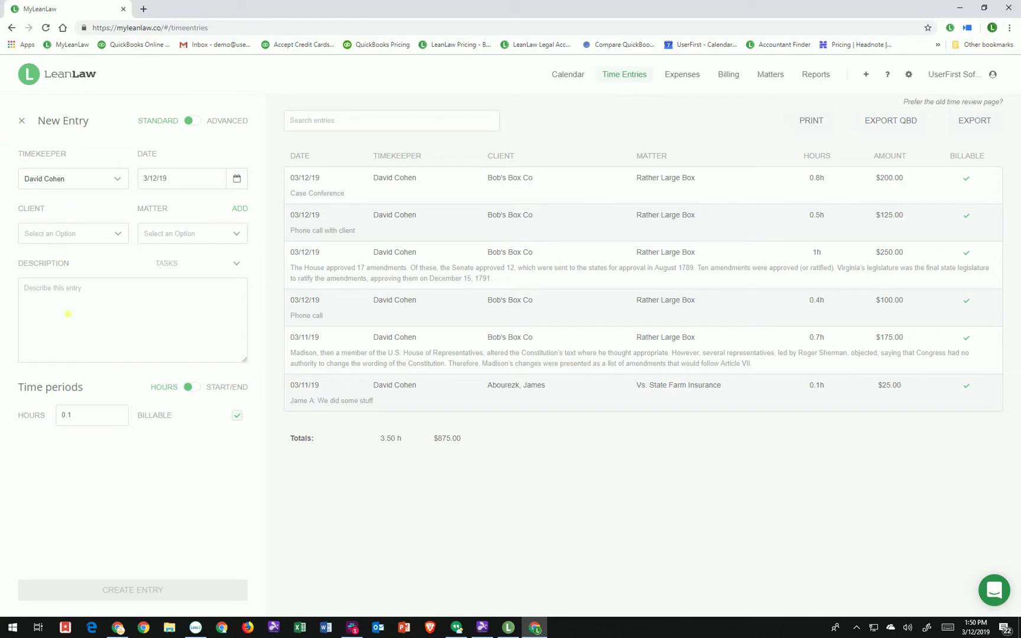
left_click(200, 267)
left_click(196, 265)
left_click(169, 305)
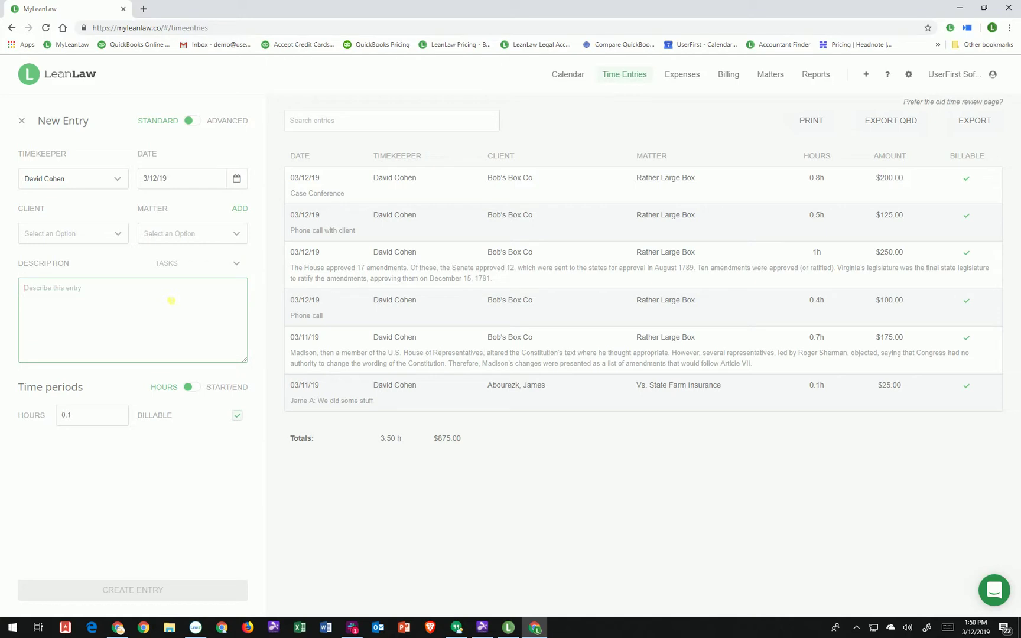
left_click(125, 182)
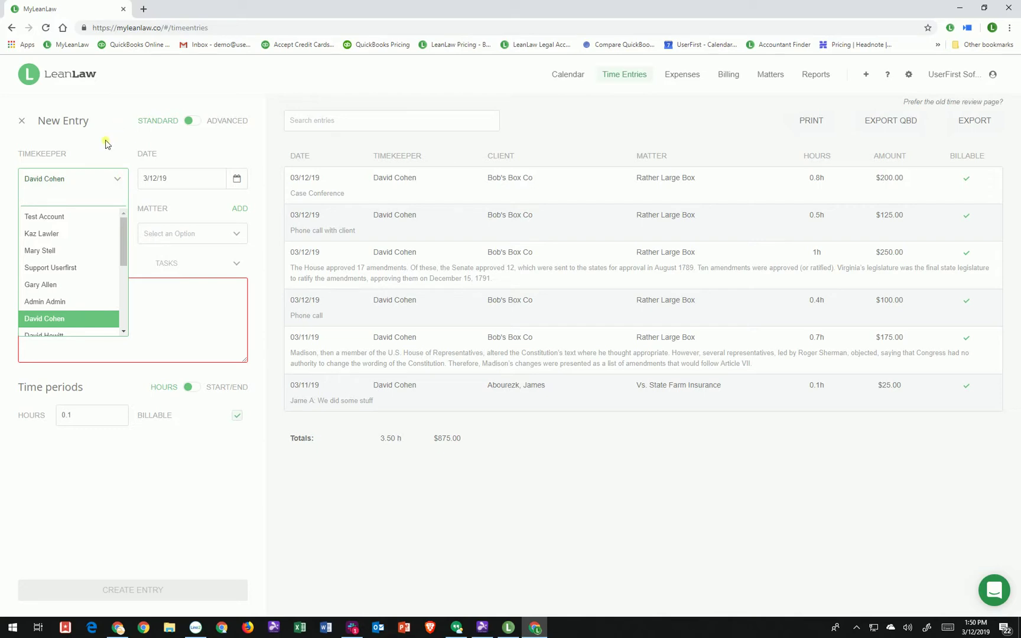
left_click(40, 140)
left_click(21, 120)
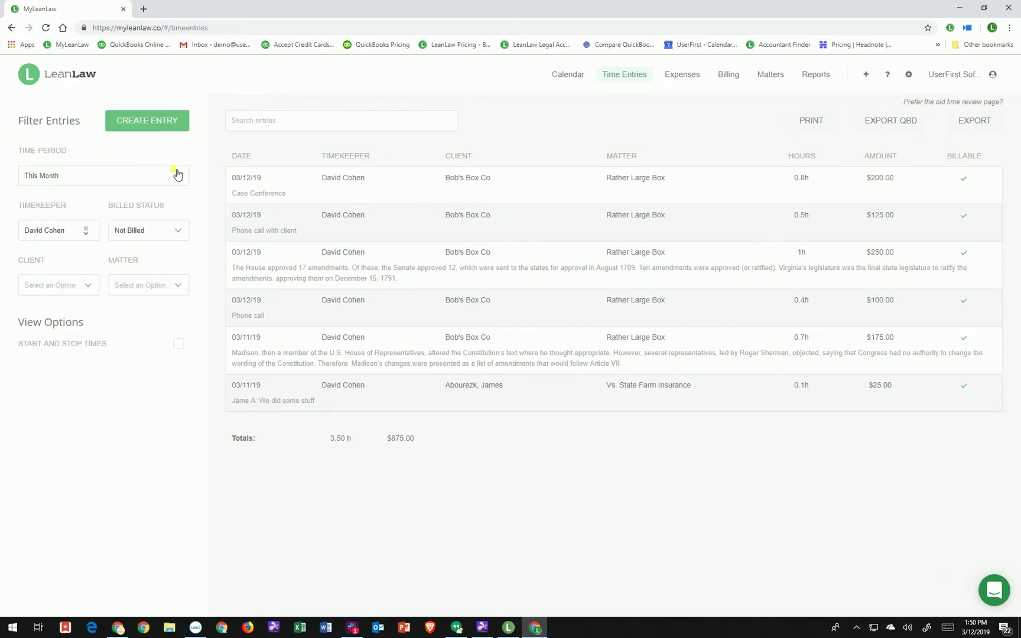
- Open several Bob's Box Co entries for 03/12/19 and 03/11/19 in turn to inspect their details, and close the editor without changes
left_click(459, 201)
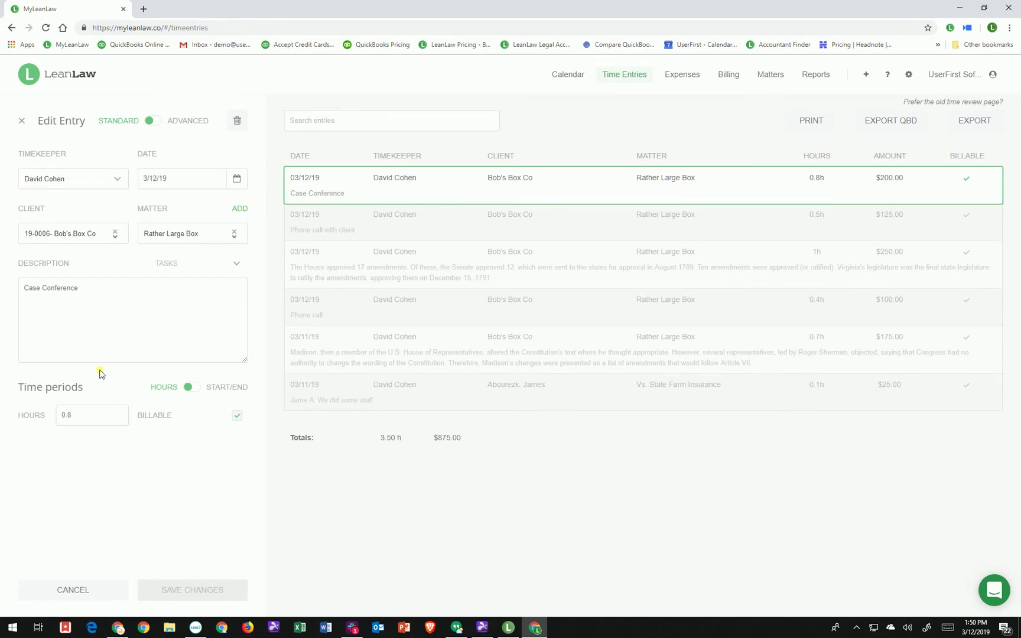
left_click(522, 236)
left_click(487, 274)
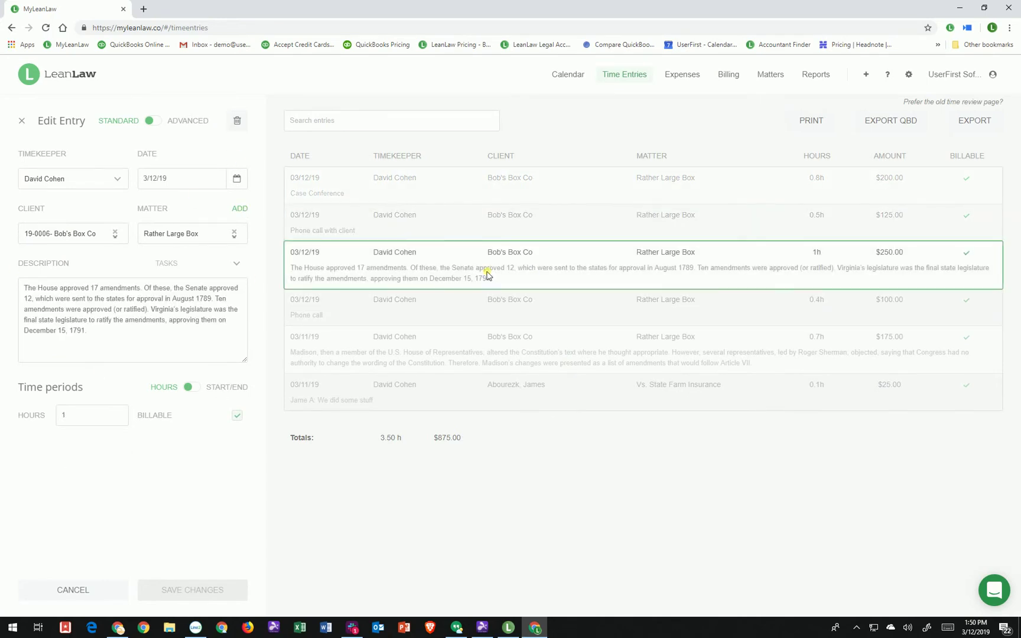
left_click(493, 302)
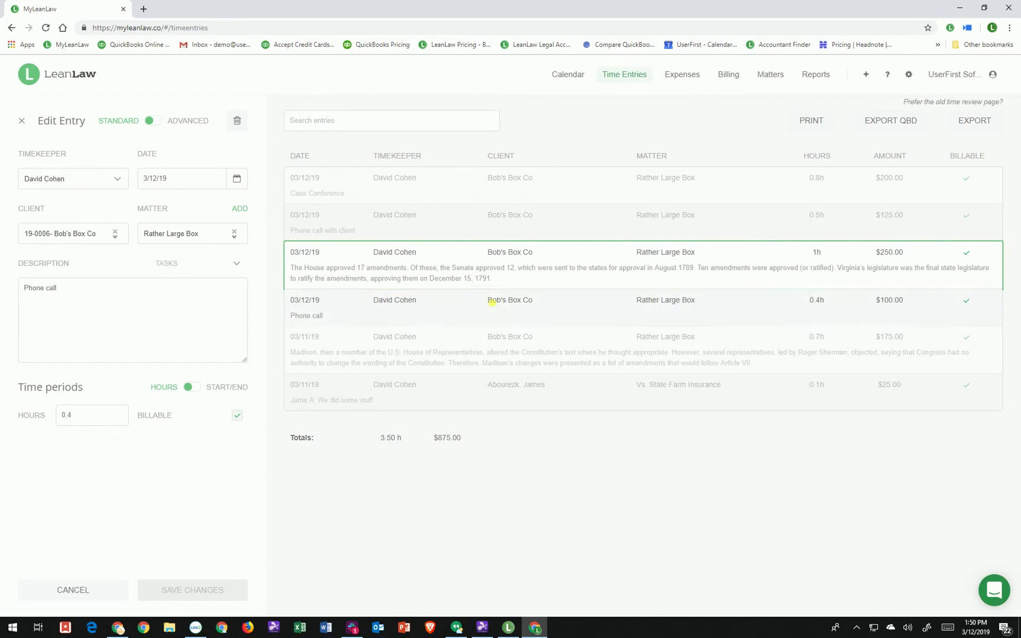
left_click(497, 359)
left_click(22, 120)
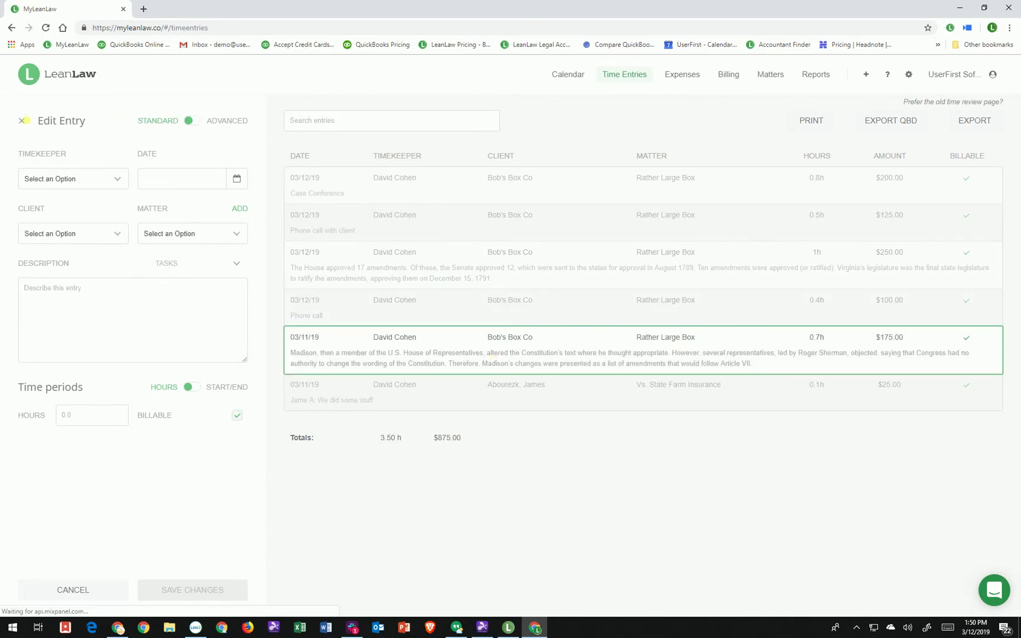
- Filter the time entries by the client Bob's Box Co
left_click(51, 286)
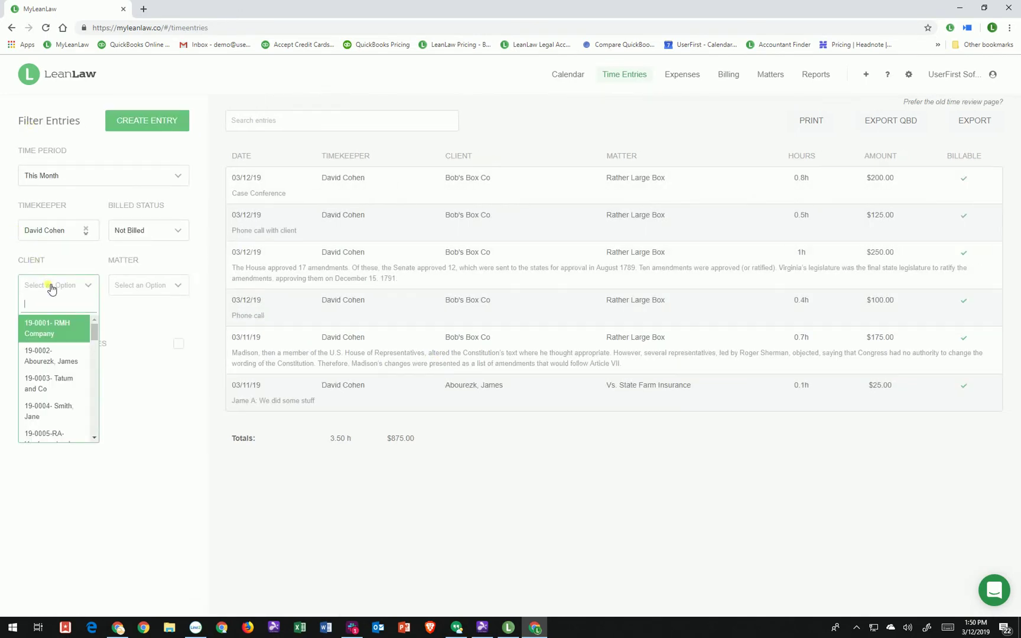
type("bob")
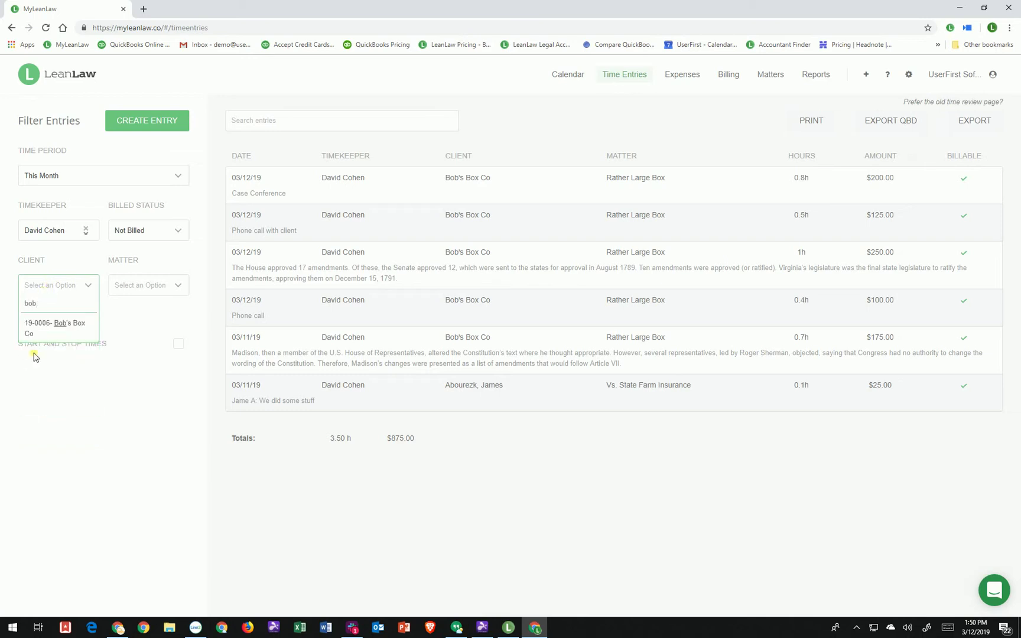
left_click(51, 339)
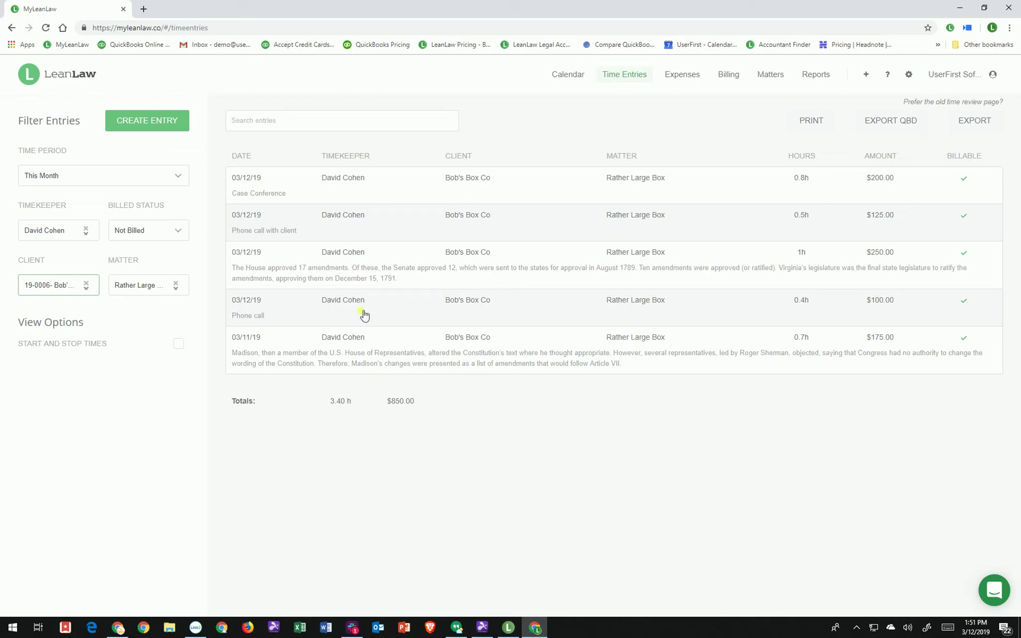
- Set the billed status filter to Billed and the time period to All Time, and check the totals
left_click(148, 231)
left_click(151, 276)
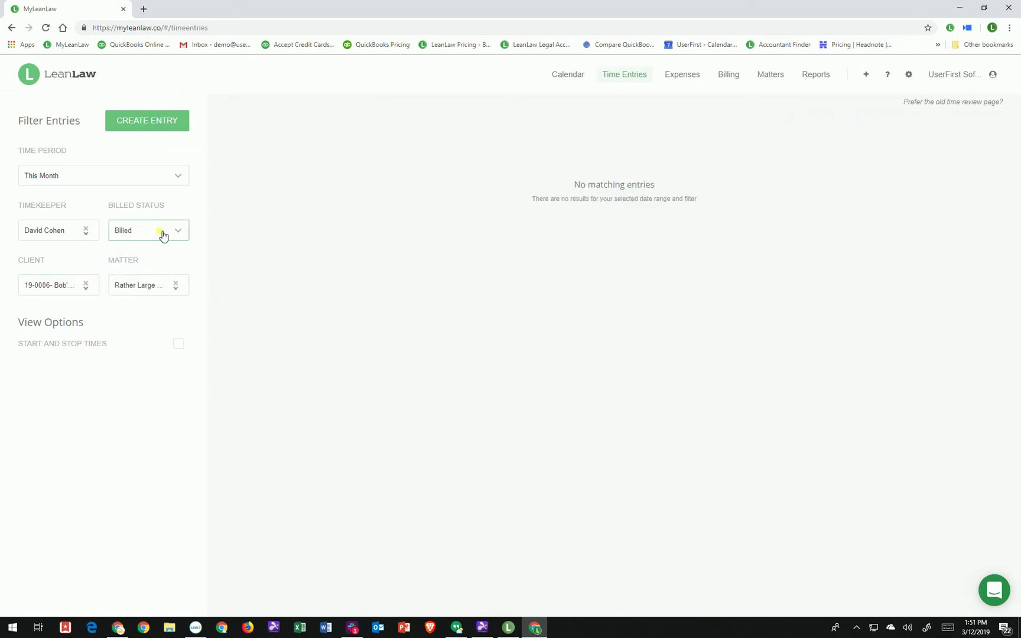
left_click(150, 181)
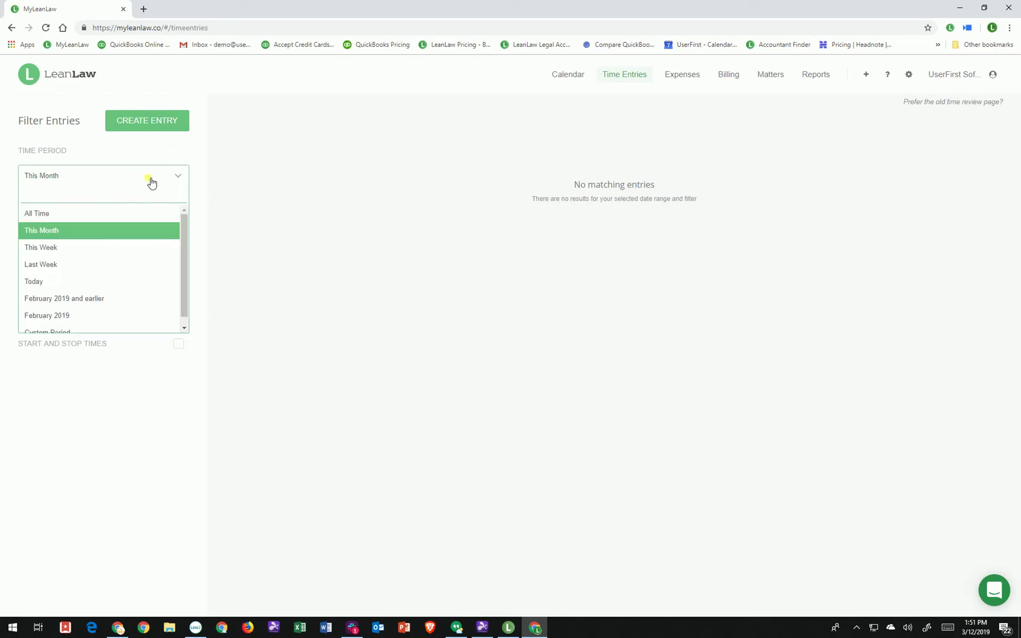
left_click(151, 214)
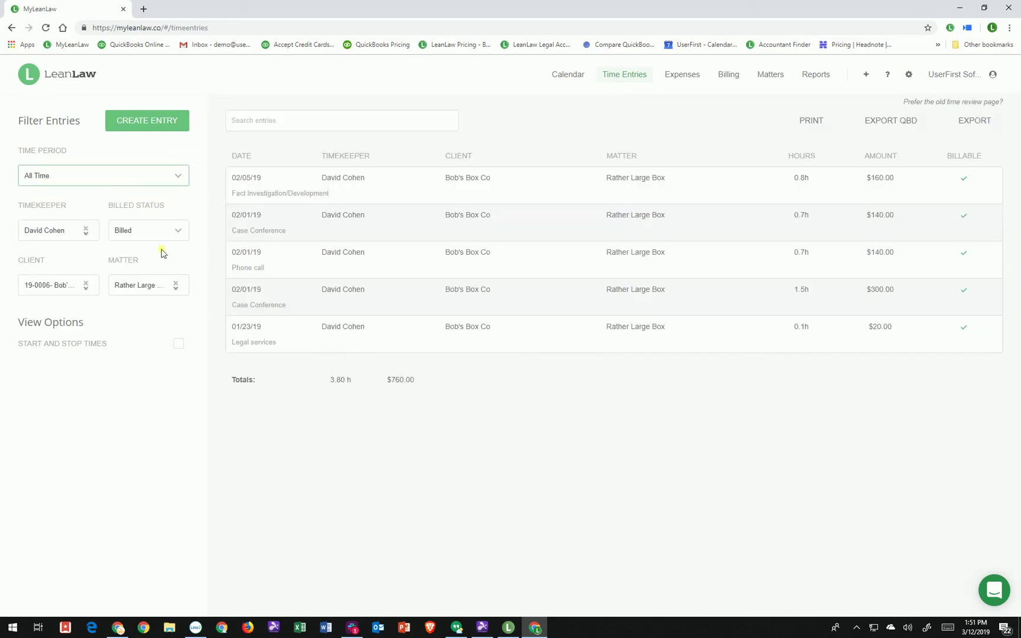
left_click_drag(407, 382, 373, 372)
left_click(365, 371)
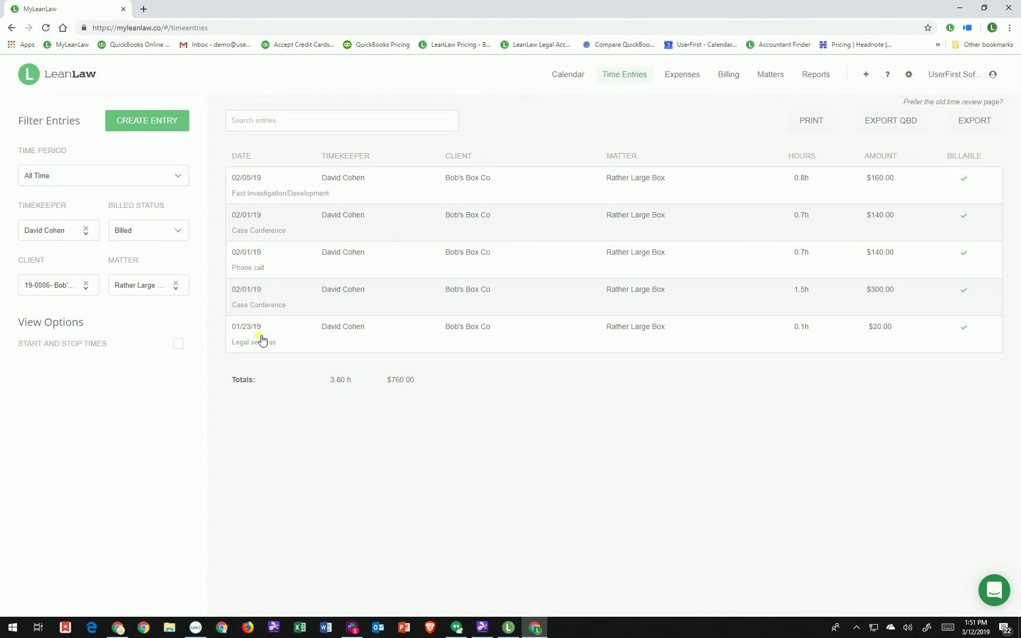
- Set the billed status filter to All and check the total hours for the matter
left_click(183, 234)
left_click(157, 299)
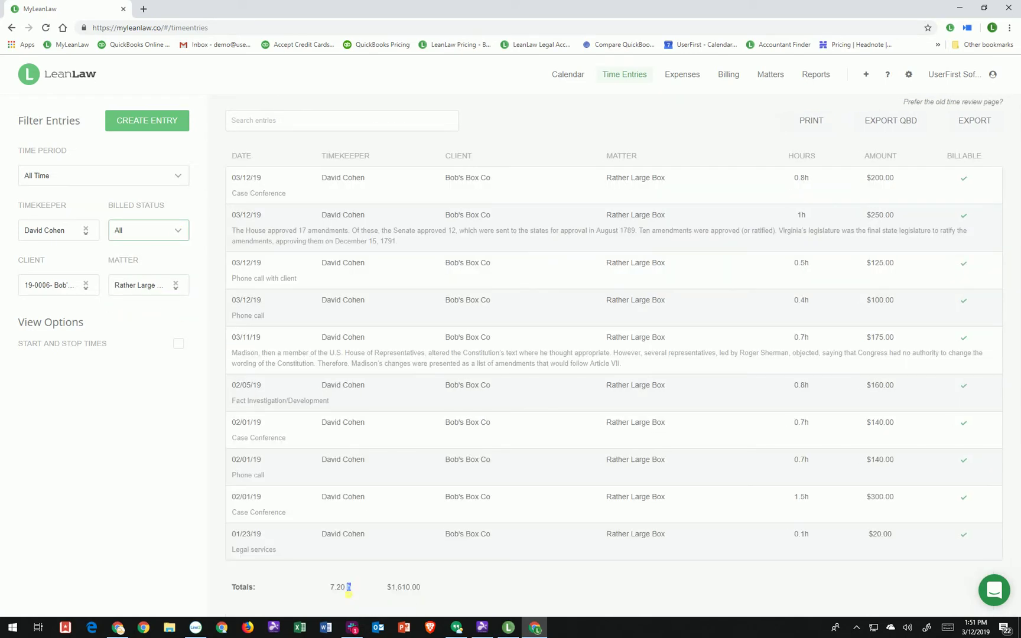
left_click_drag(352, 588, 332, 589)
- Clear the client filter, sort the time entries by client and look through the list
left_click(90, 282)
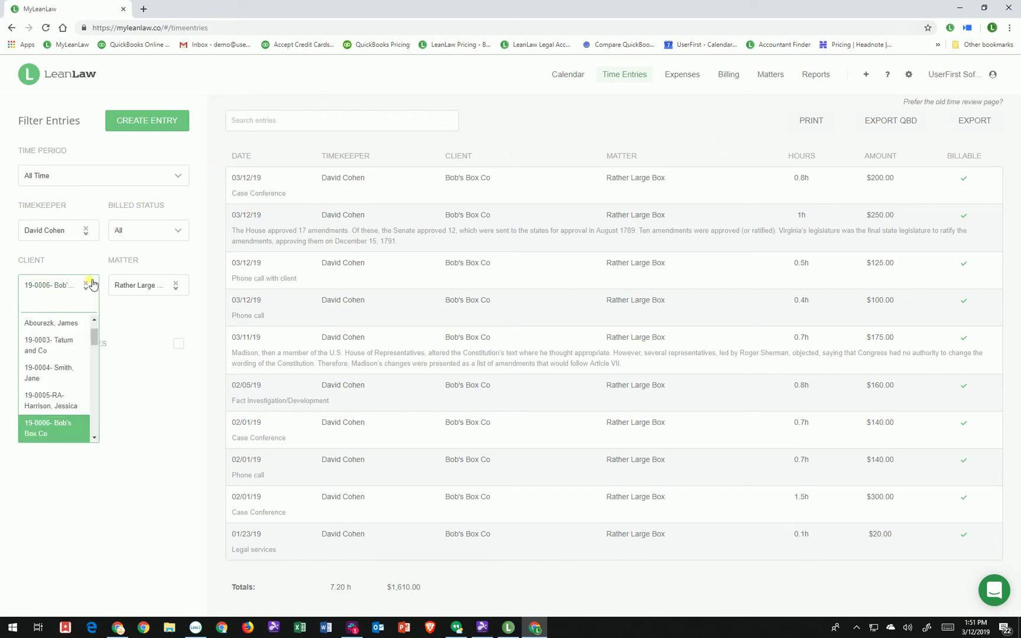
left_click(91, 285)
left_click(90, 287)
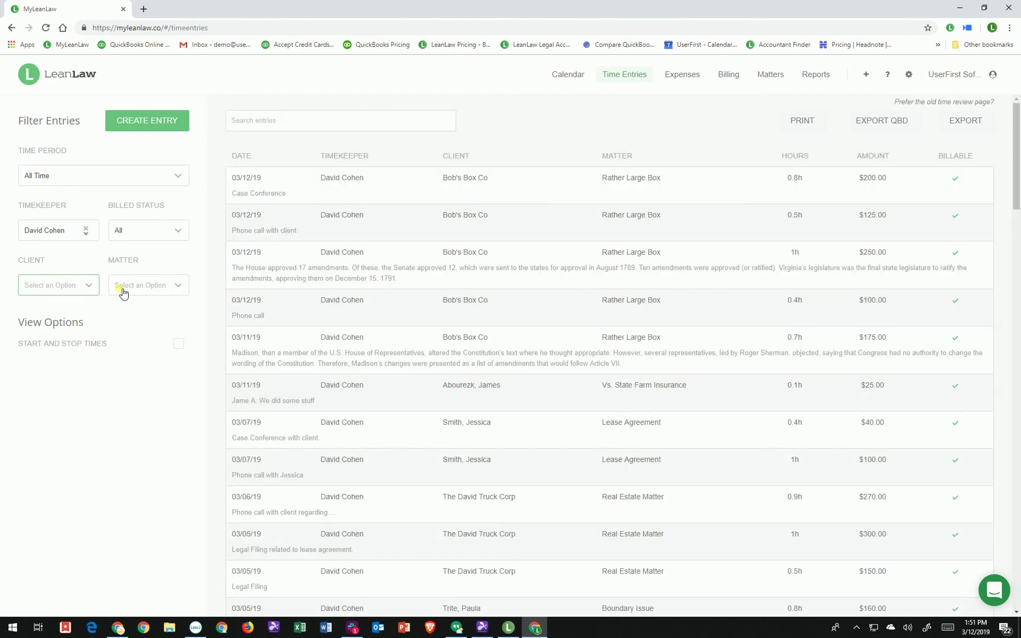
scroll(269, 263, "down", 3)
scroll(272, 268, "up", 5)
left_click(462, 157)
scroll(490, 299, "down", 5)
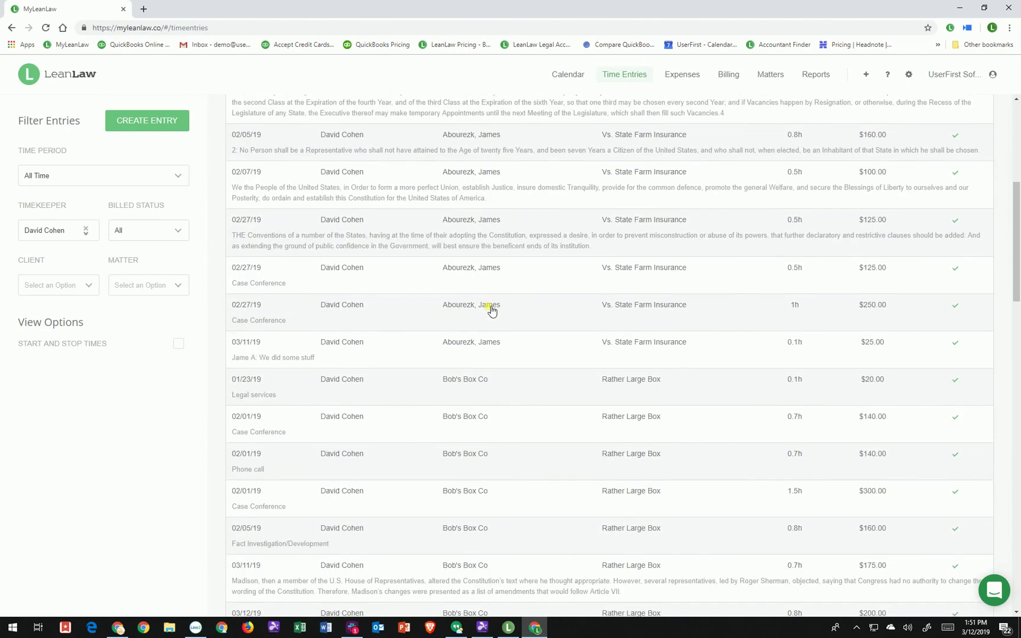
scroll(490, 310, "up", 5)
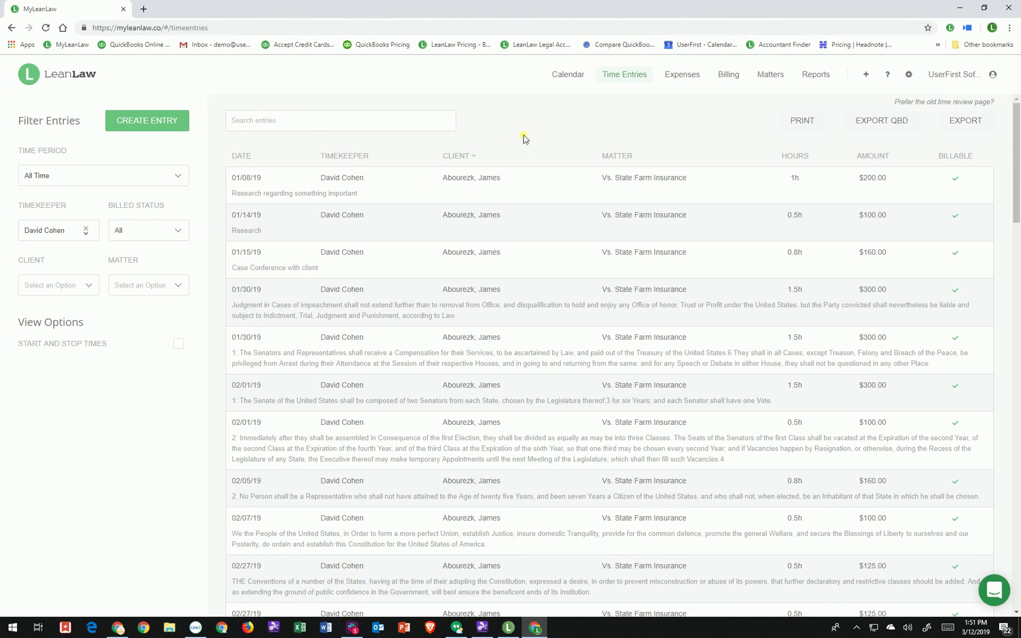
- View a blank new entry form, close it and return to the calendar in single-day view
left_click(130, 128)
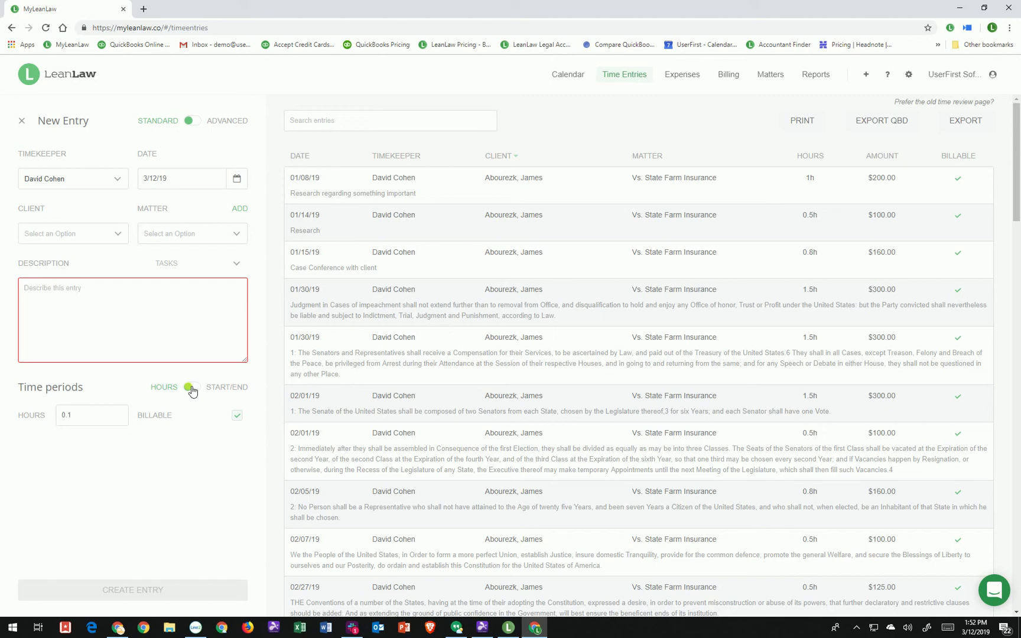
left_click(21, 120)
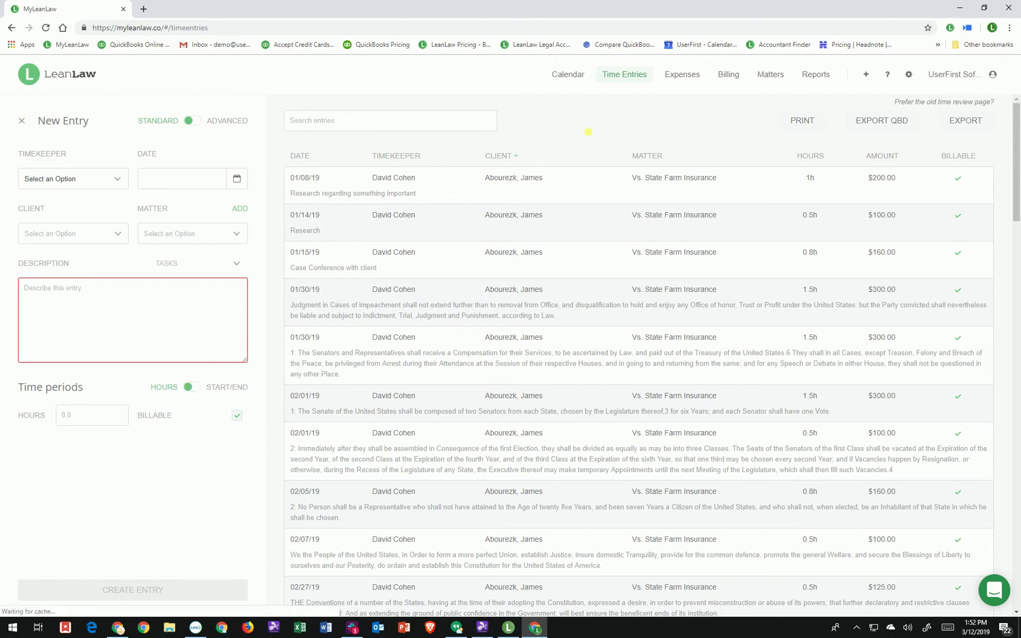
left_click(584, 78)
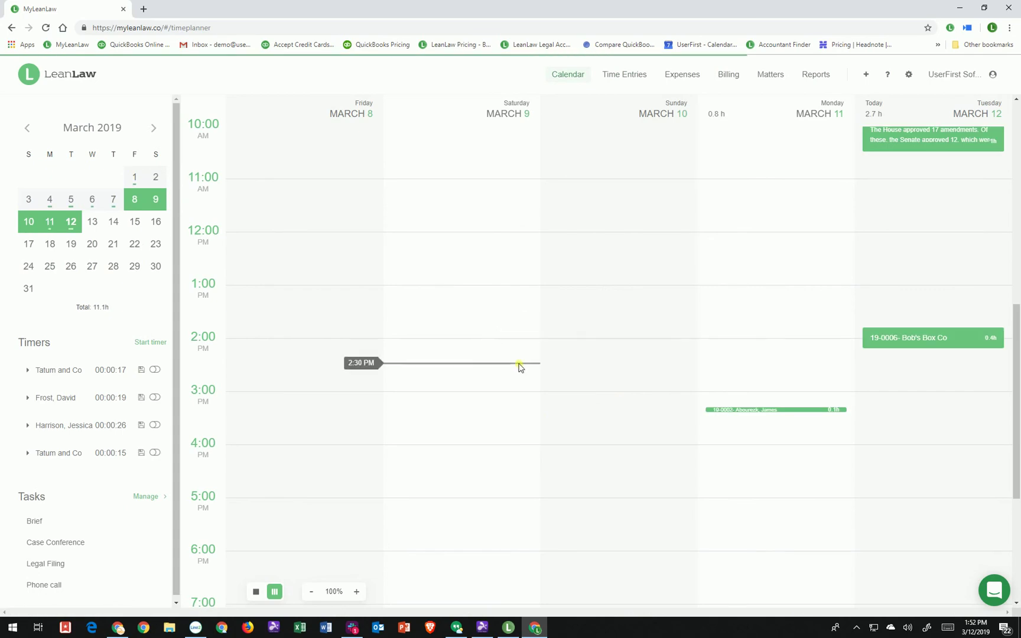
left_click(256, 592)
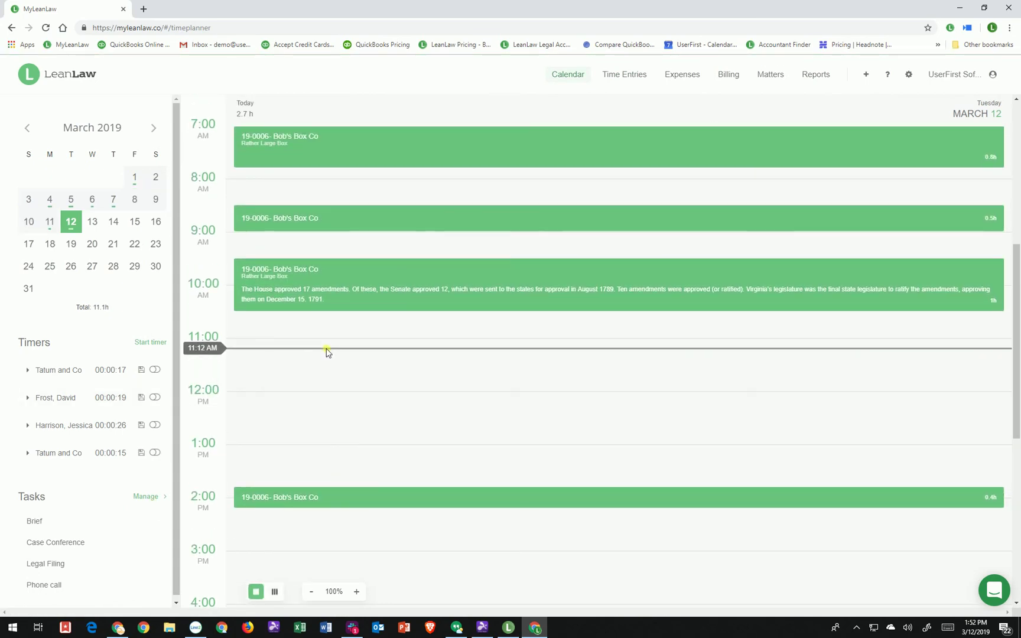
- Minimise Chrome to show and reposition the LeanLaw desktop app, return to the web calendar and minimise the desktop app
left_click(960, 8)
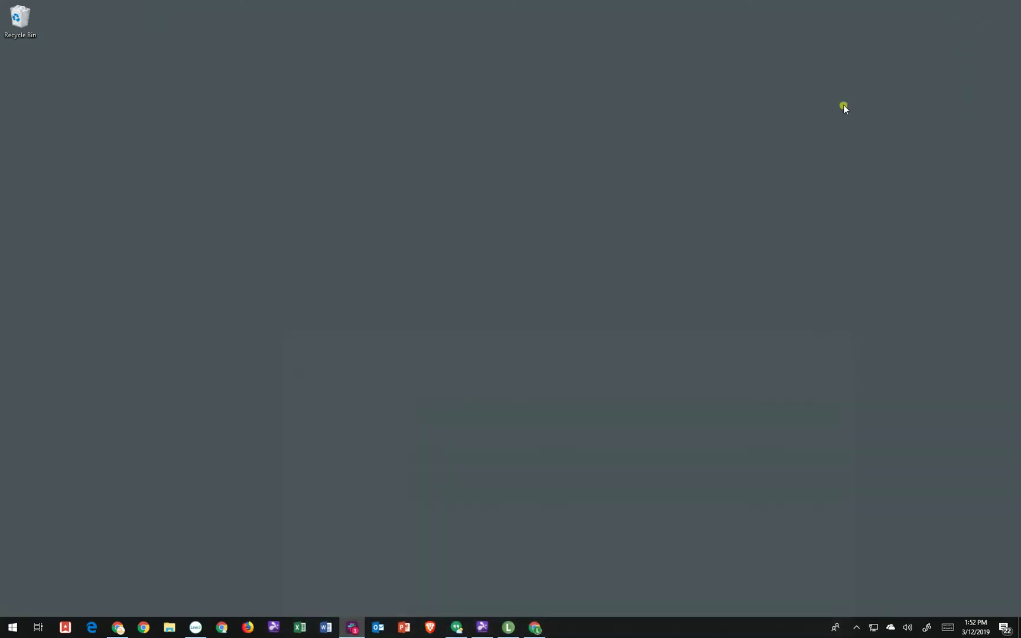
left_click(513, 622)
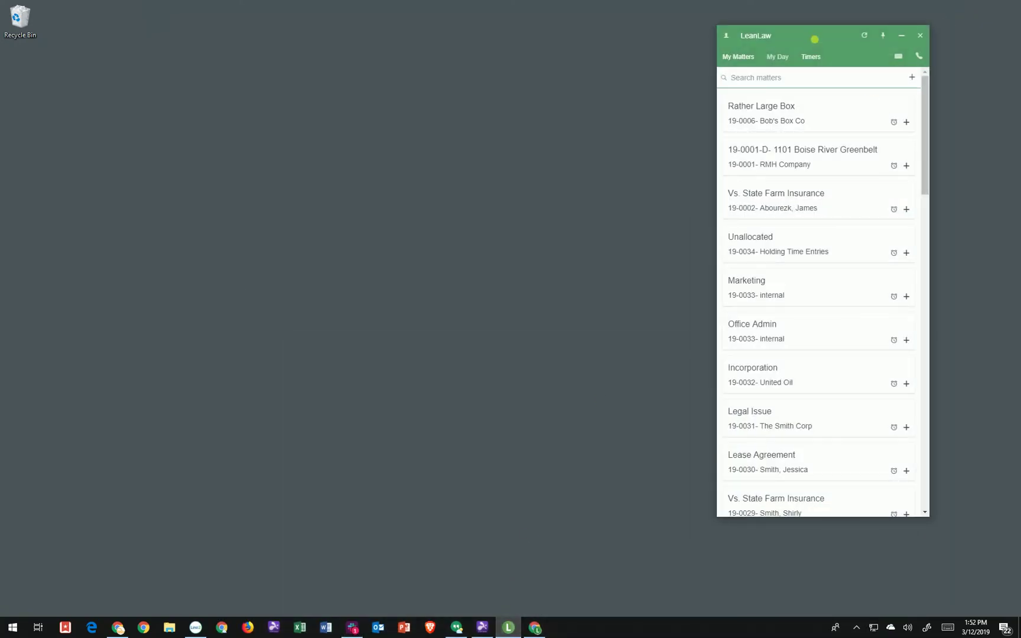
left_click_drag(812, 36, 852, 42)
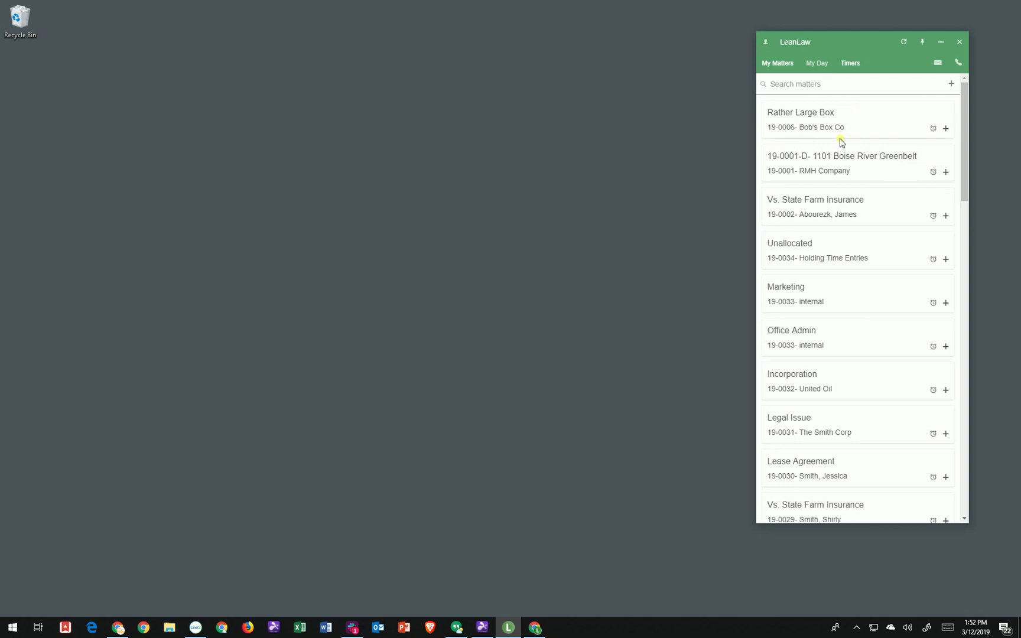
left_click(534, 628)
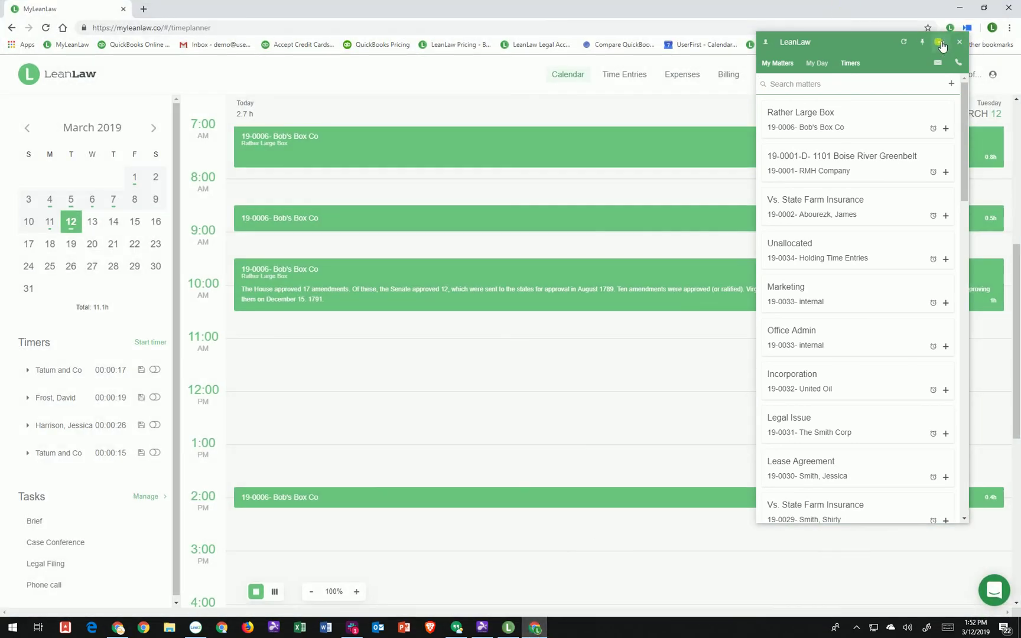
left_click(940, 43)
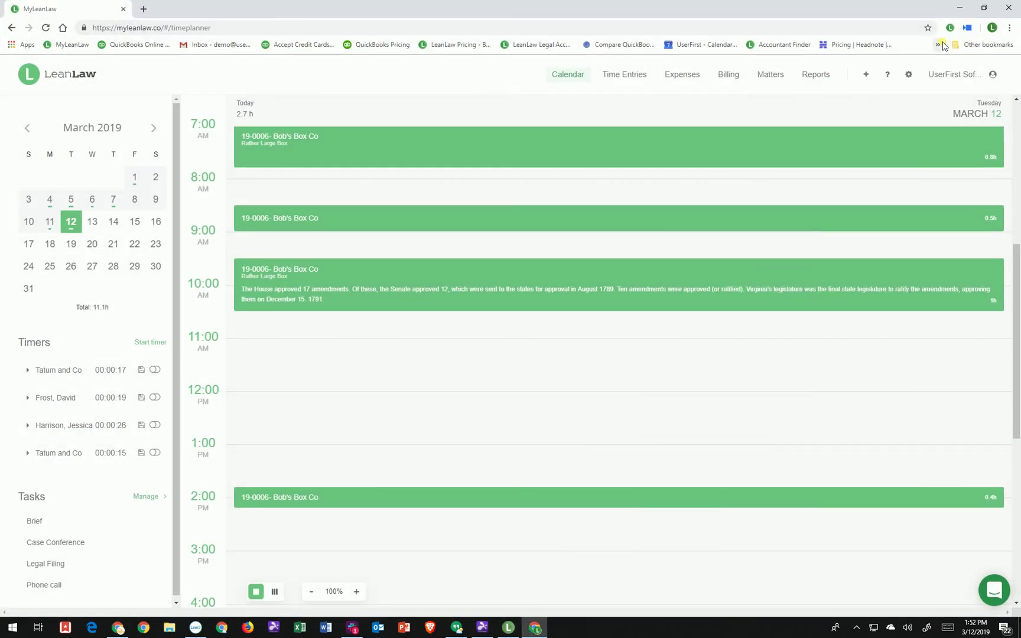